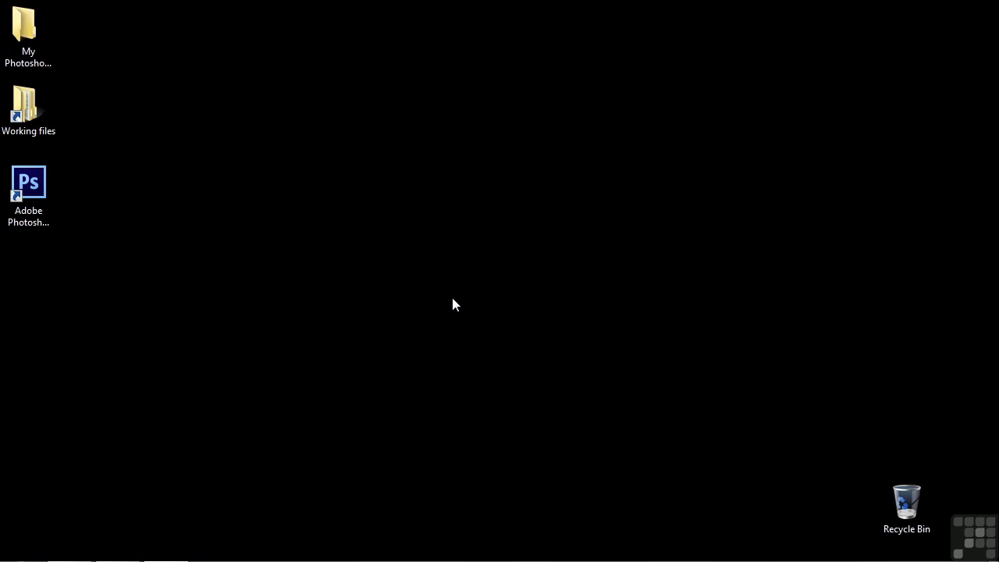
Launch Photoshop and create a transparent 1200 x 1200 pixel RGB document at 300 pixels/inch
double_click(48, 188)
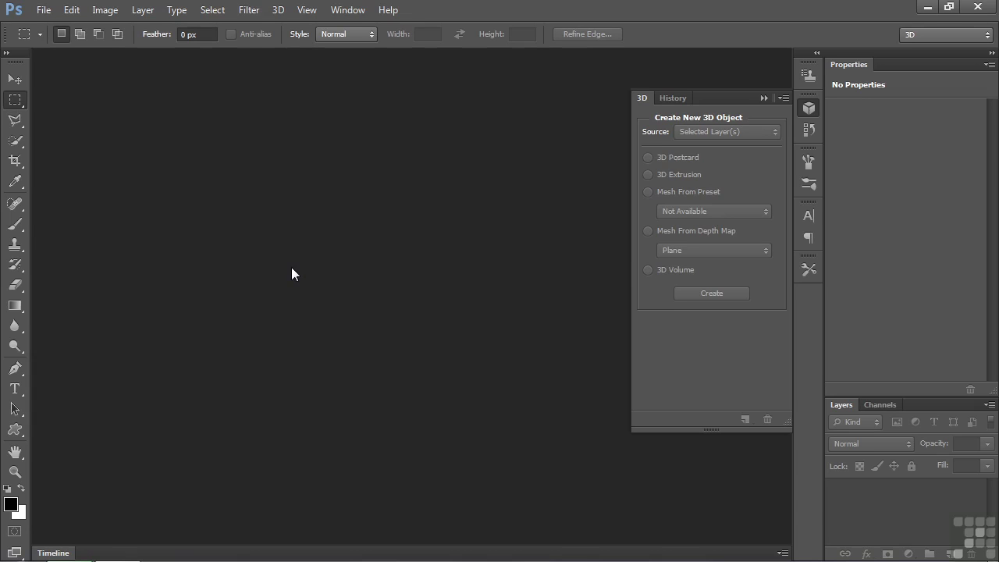
click(43, 10)
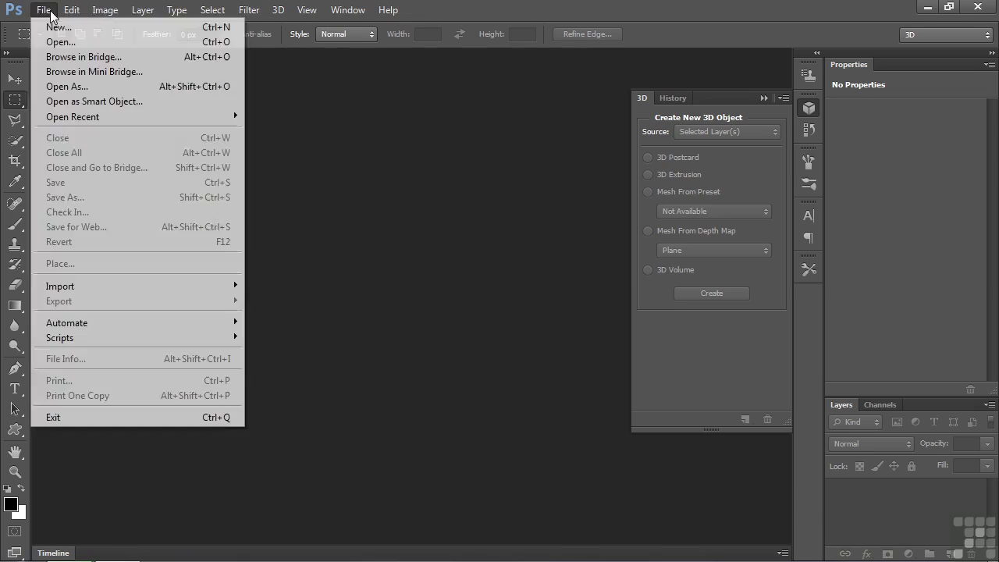
click(31, 23)
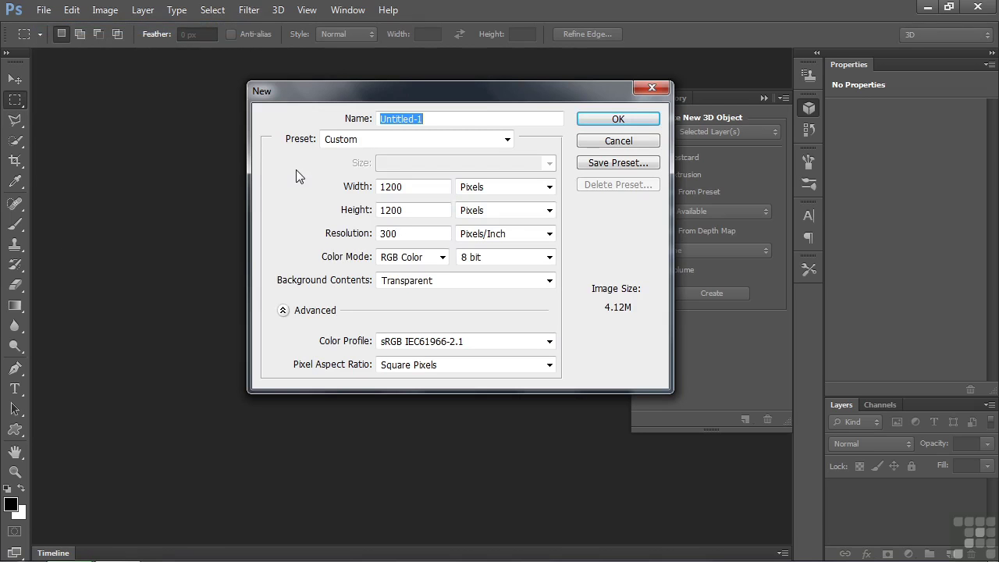
click(611, 118)
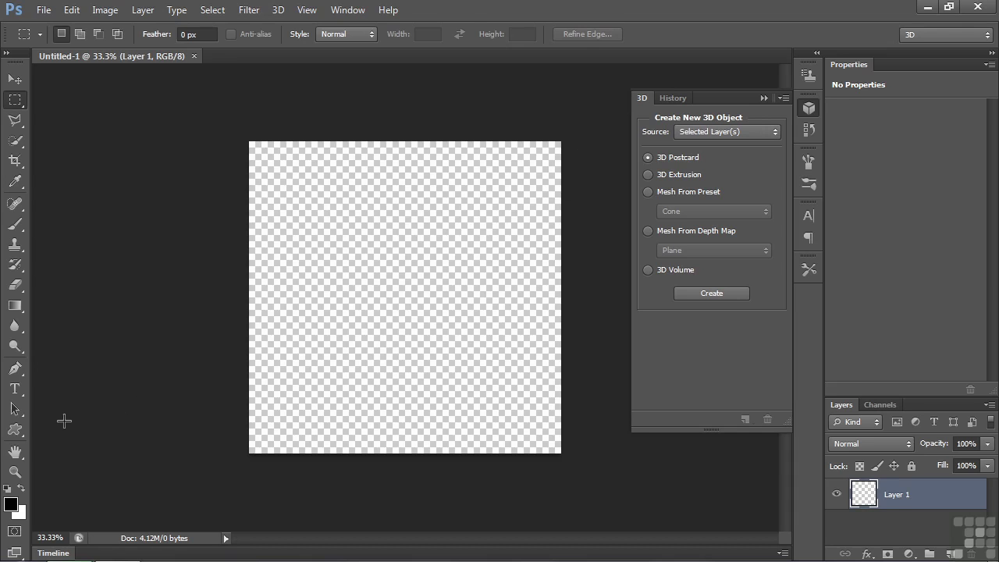
Draw the outlined crown custom shape across most of the canvas as a path, keeping the tool in Path mode
drag(24, 438, 78, 506)
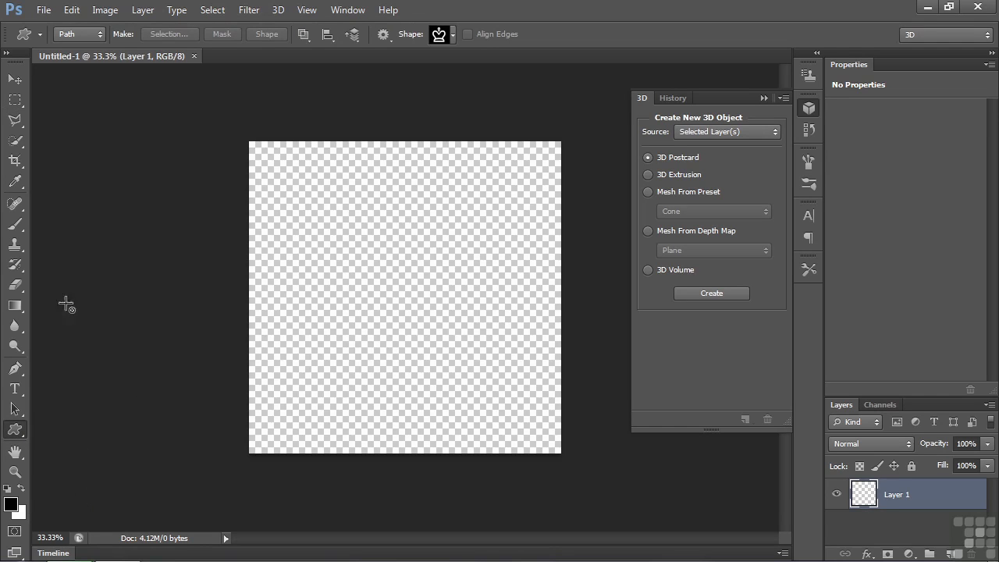
click(453, 35)
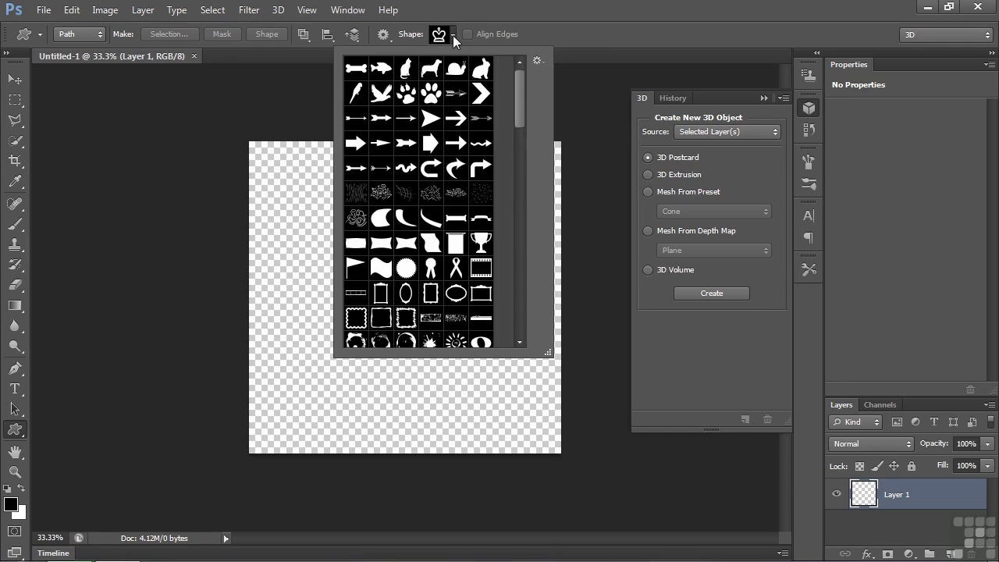
drag(518, 88, 517, 187)
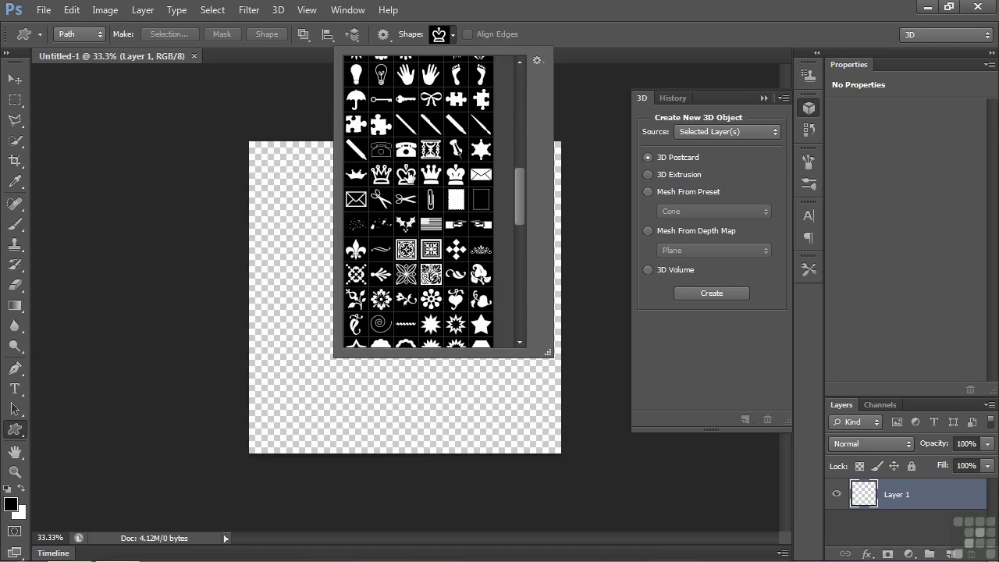
click(454, 36)
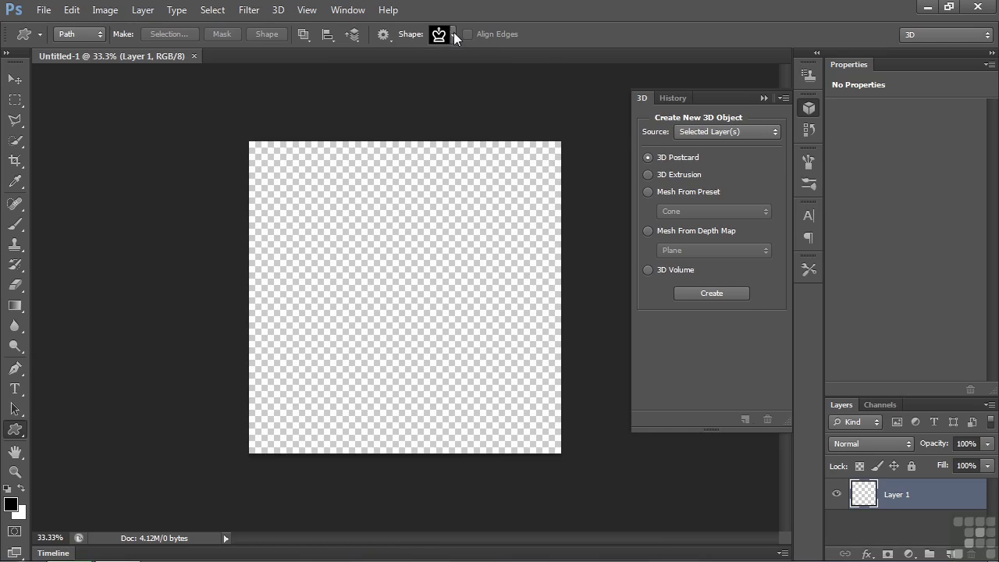
drag(273, 163, 534, 401)
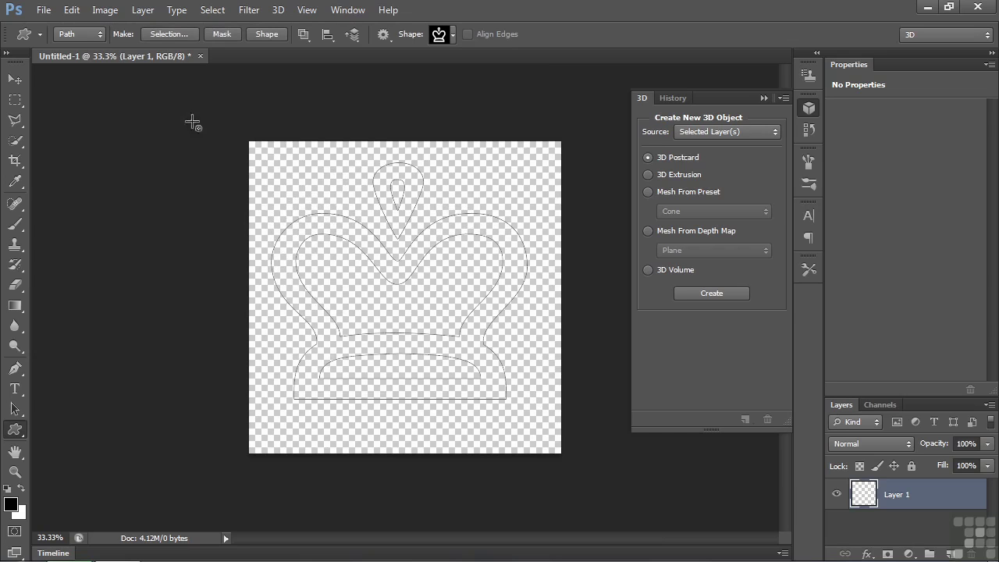
click(101, 33)
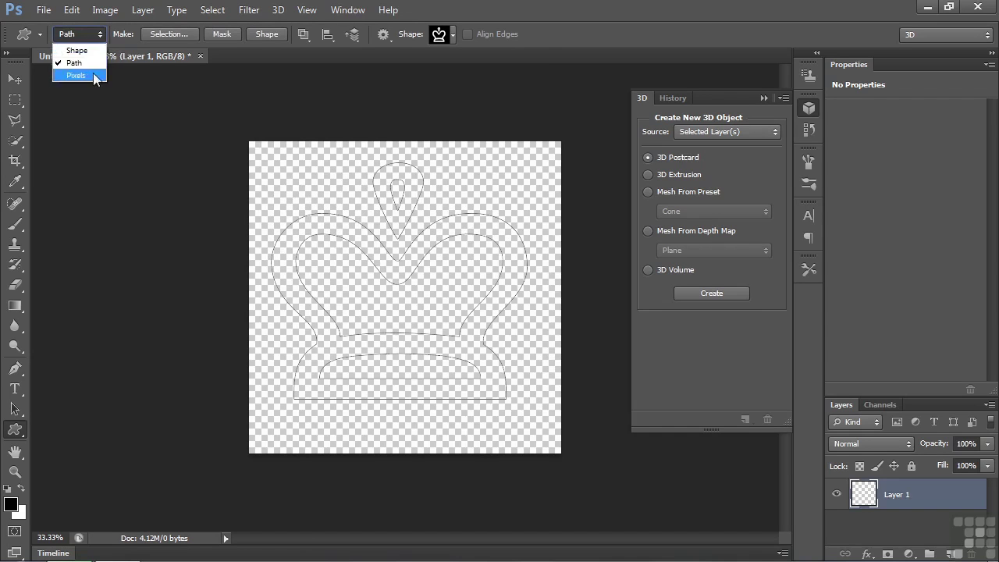
click(83, 64)
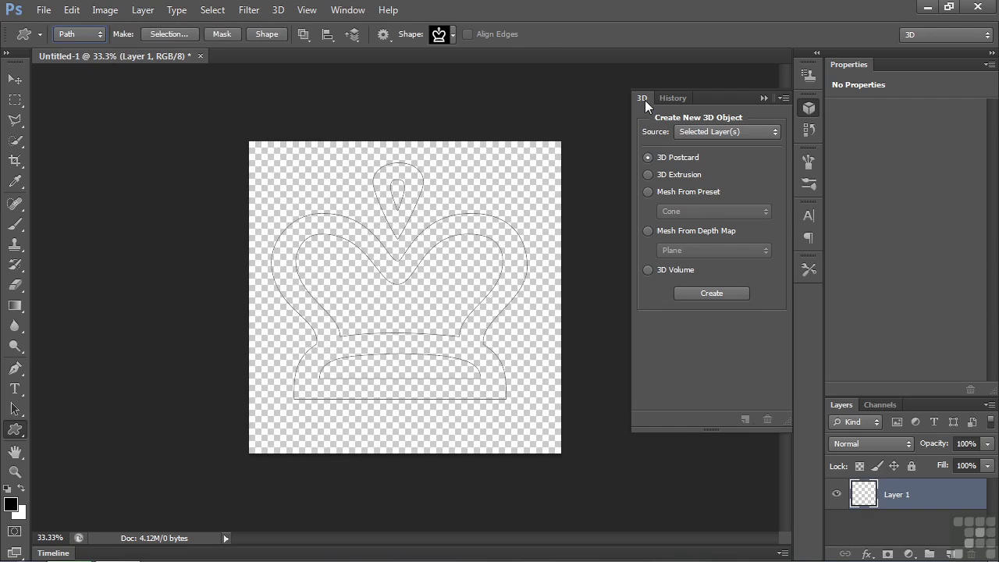
Create a 3D extrusion from the work path and rotate the crown around its vertical axis so its depth shows
click(764, 129)
click(692, 160)
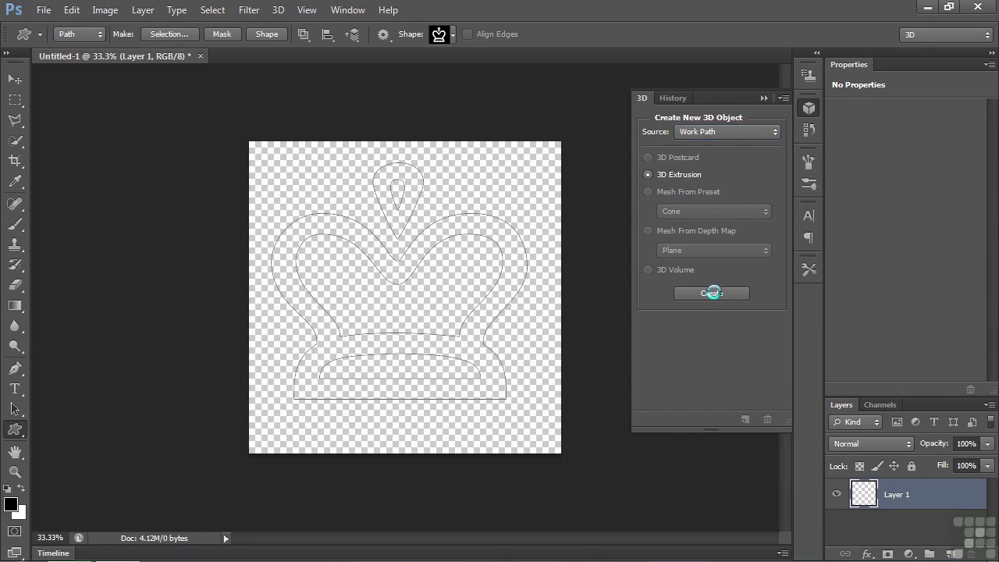
click(712, 293)
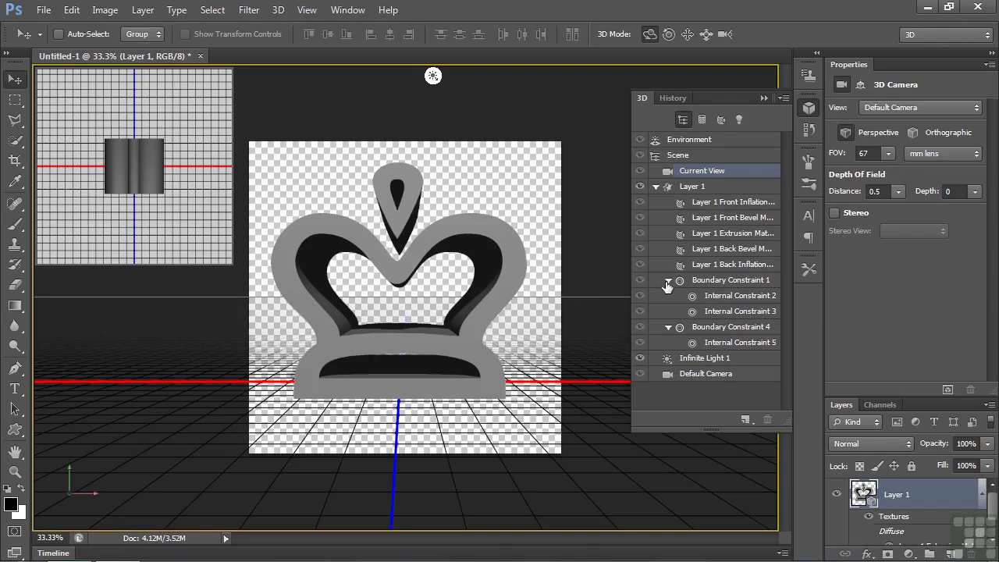
click(511, 274)
drag(550, 282, 504, 281)
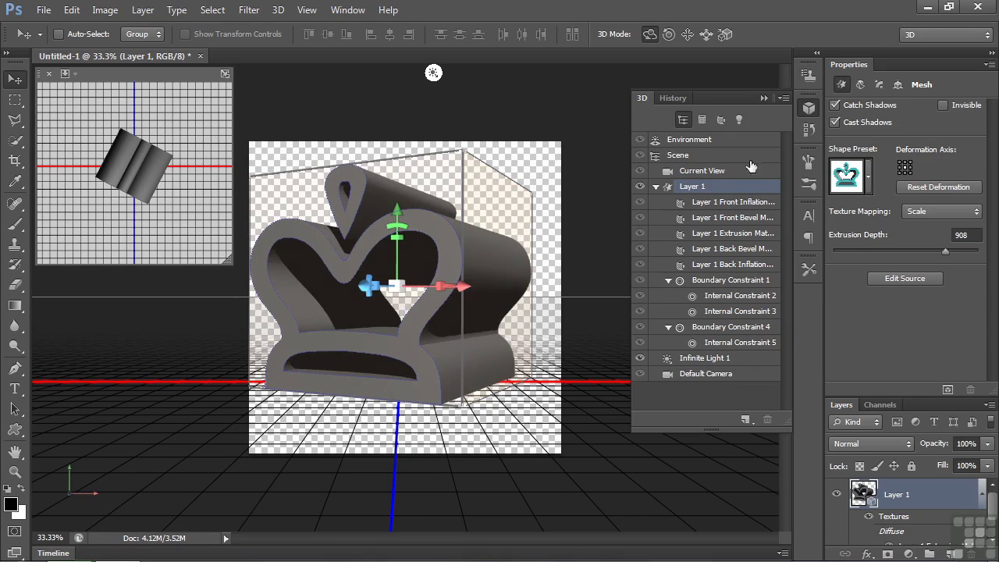
Review the Current View camera properties and the Mesh and Deform properties of the extruded crown
click(700, 173)
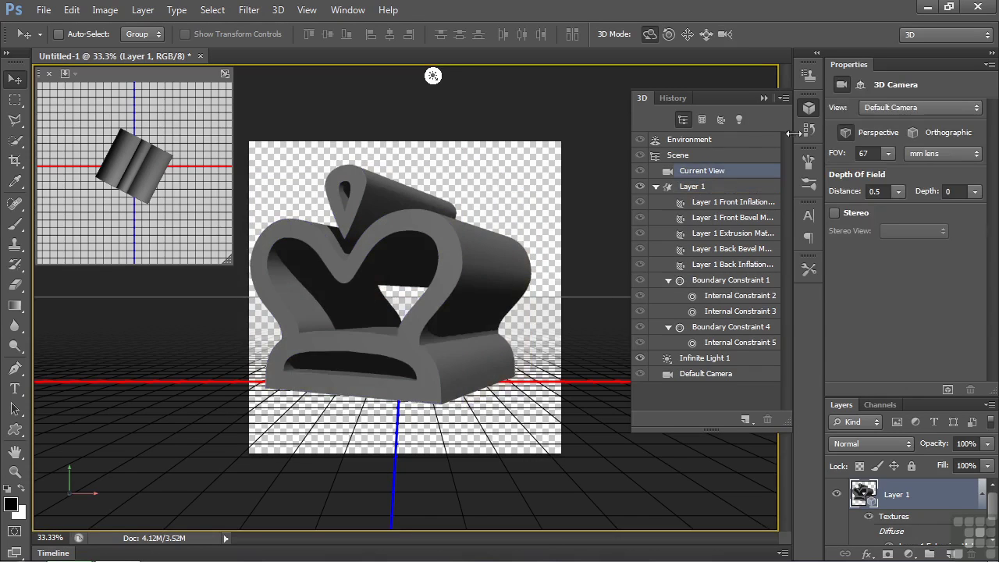
click(700, 188)
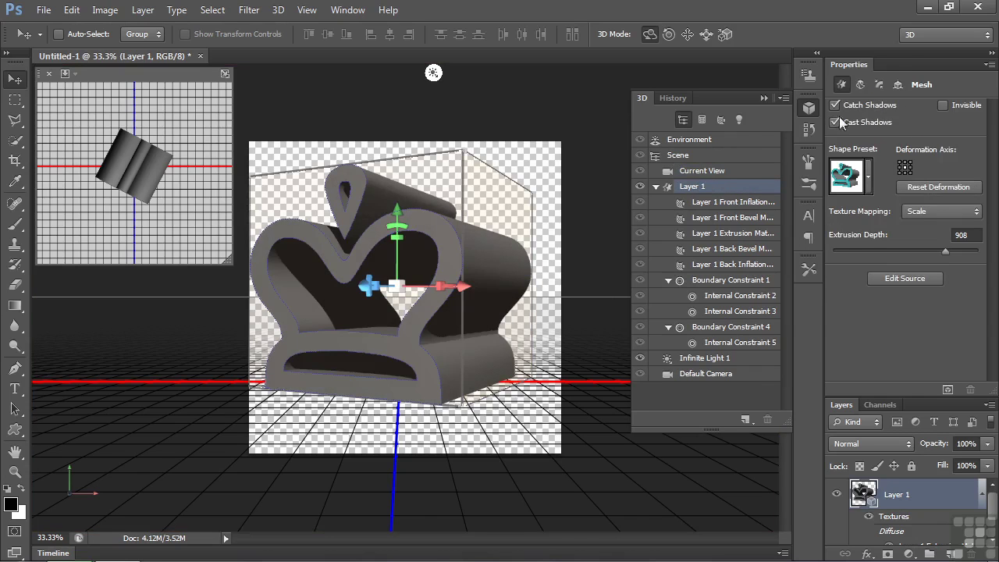
click(860, 84)
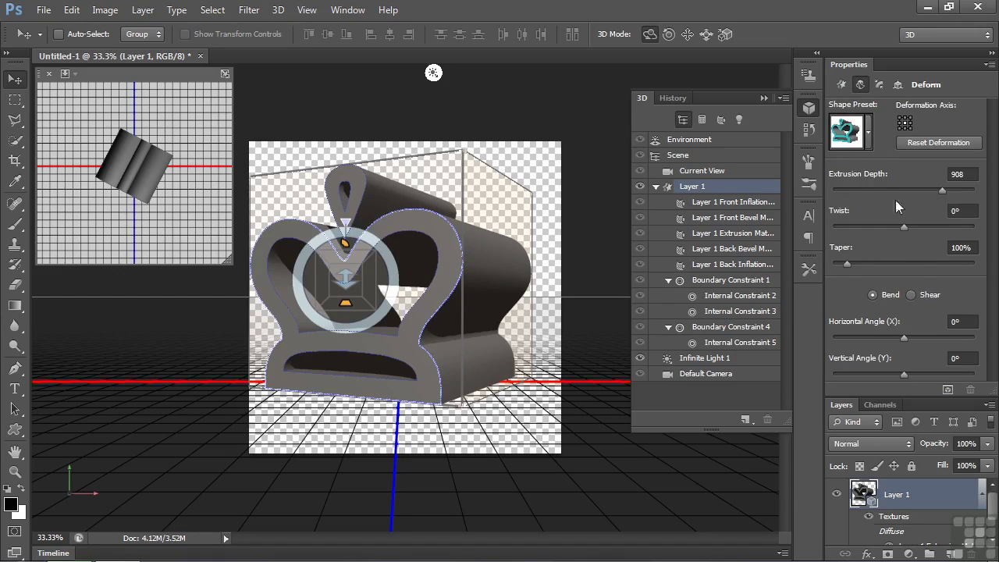
click(841, 84)
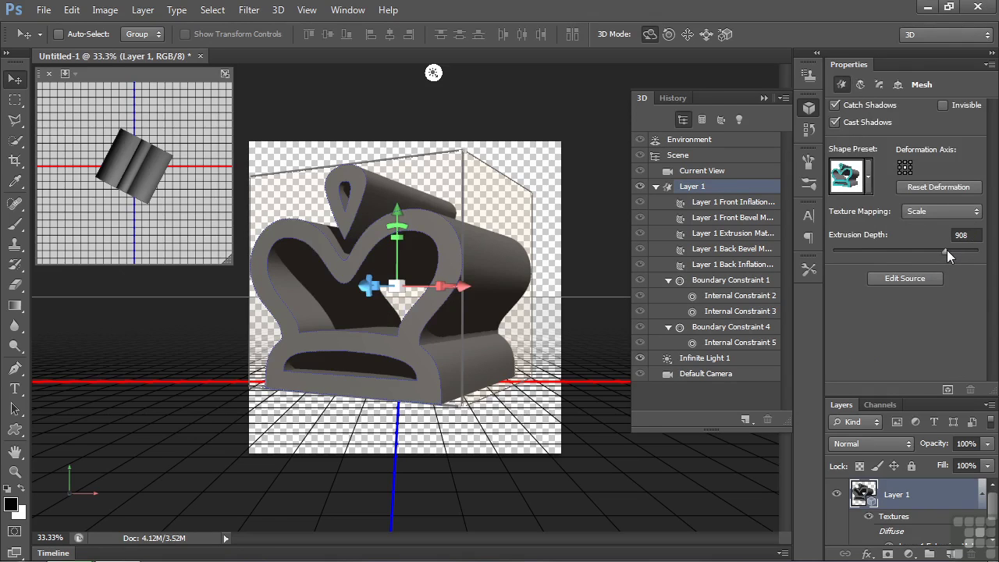
click(859, 85)
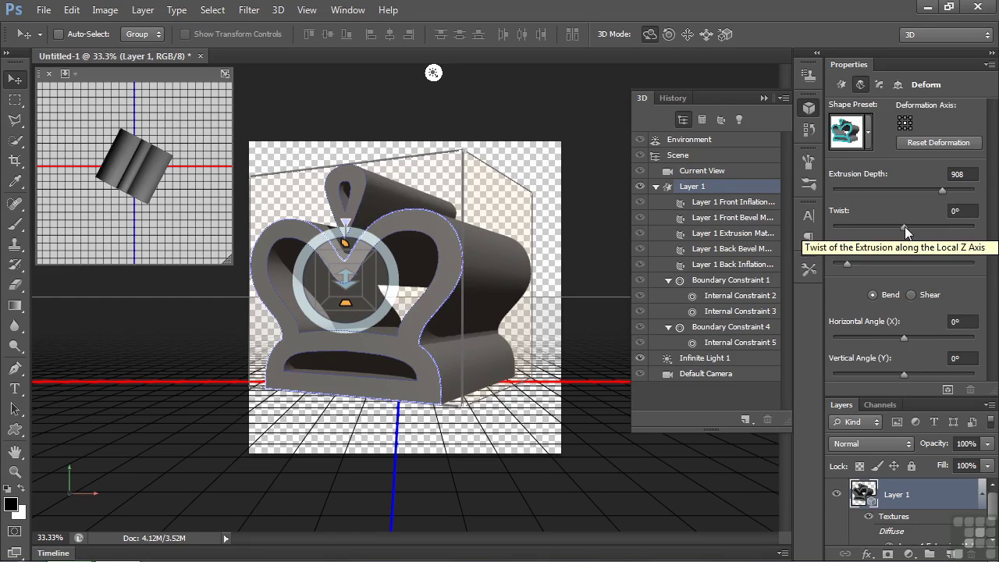
Try twisting the crown extrusion by 269° and reset the deformation
drag(905, 226, 914, 250)
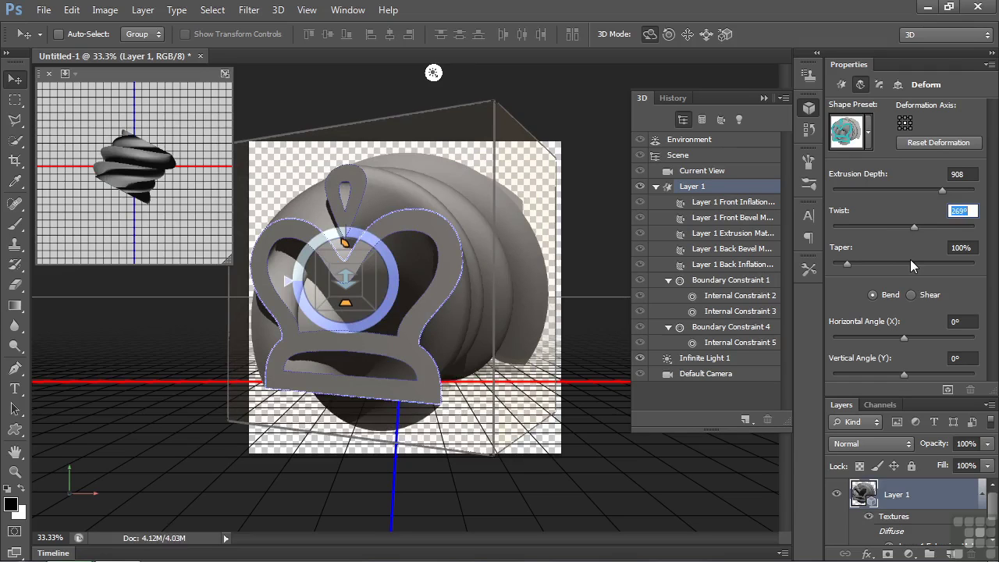
click(931, 141)
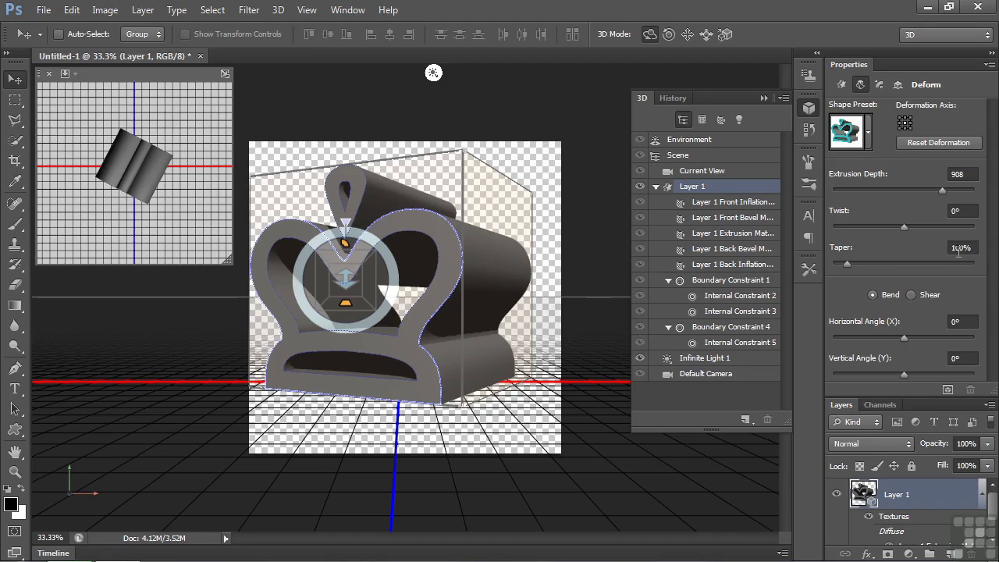
Taper the crown extrusion to 0%, rotate it further around its vertical axis, and change the taper to 1%
drag(849, 264, 827, 265)
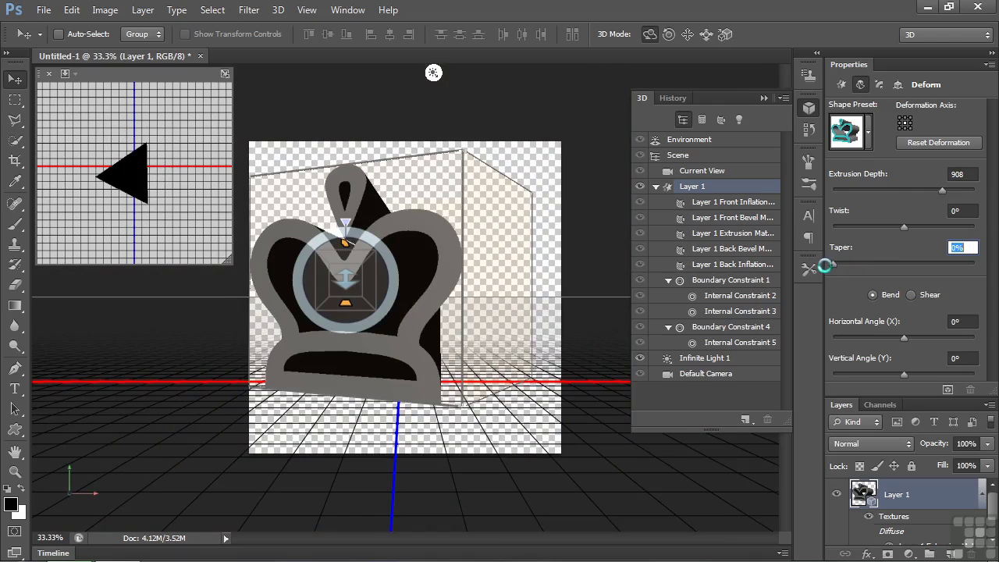
drag(555, 289, 518, 288)
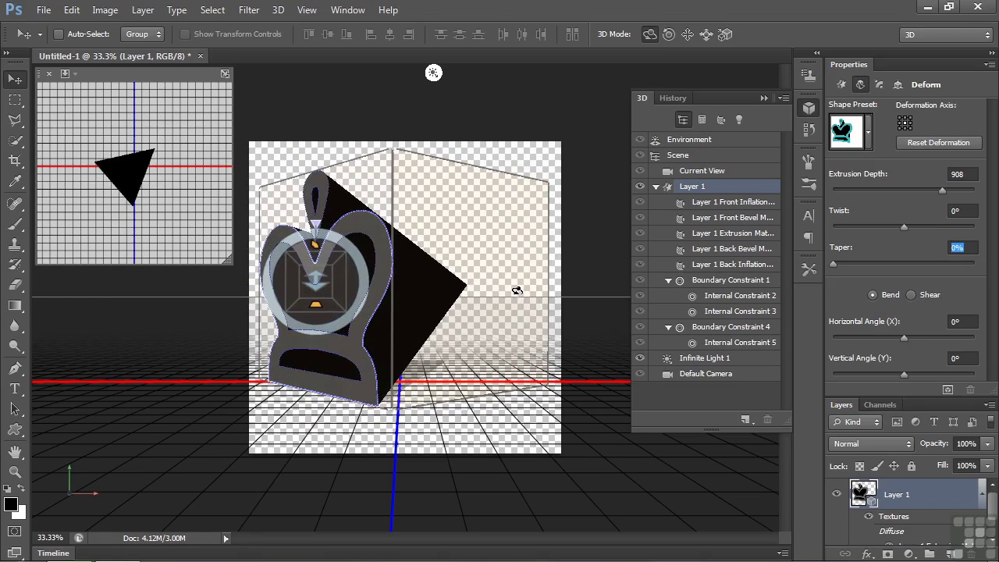
drag(974, 247, 939, 248)
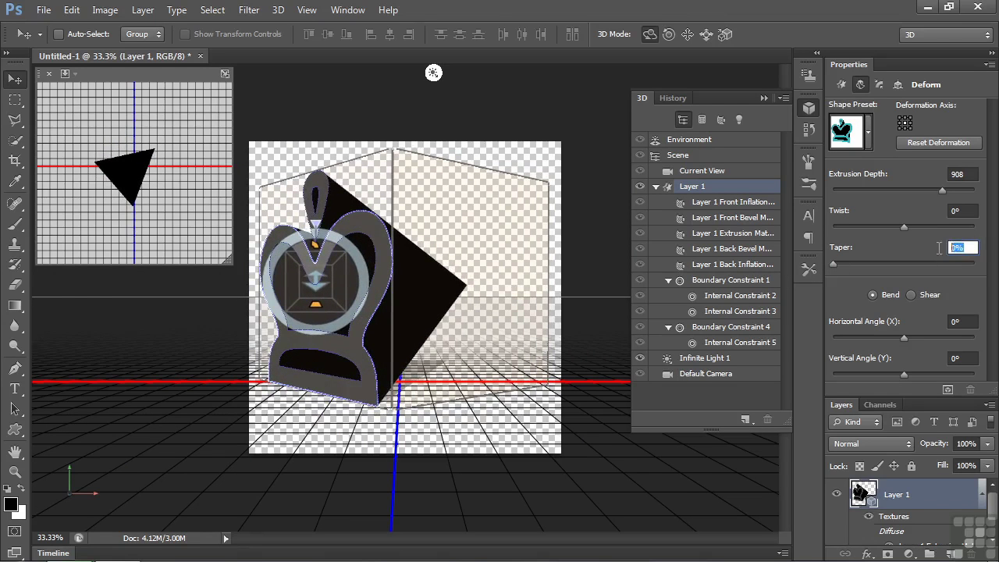
text(1)
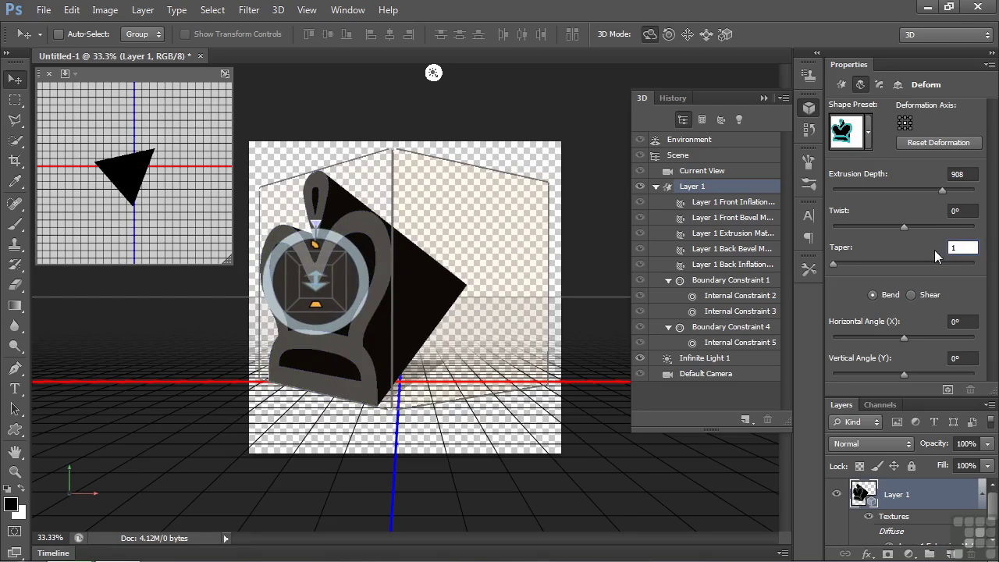
key(Return)
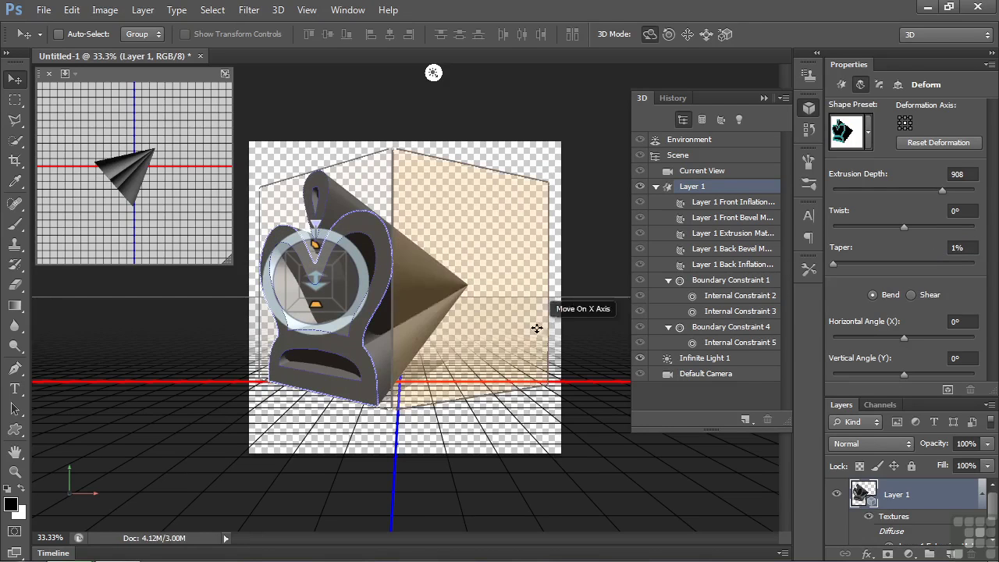
mouse_move(557, 314)
mouse_down()
mouse_move(526, 319)
mouse_move(559, 316)
mouse_up()
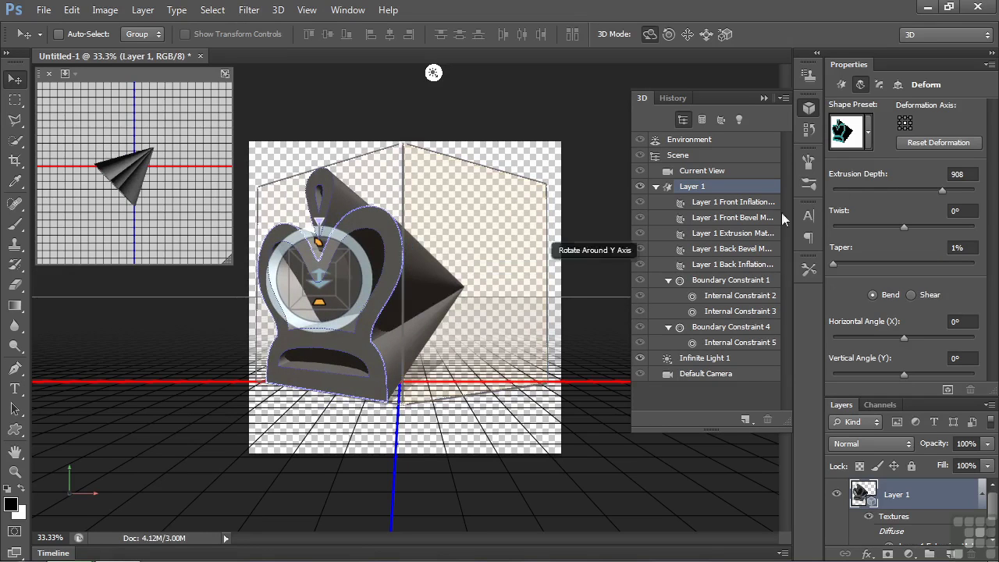
Try several deformation axis points on the tapered crown, return the axis to the center, and reset the deformation
click(910, 116)
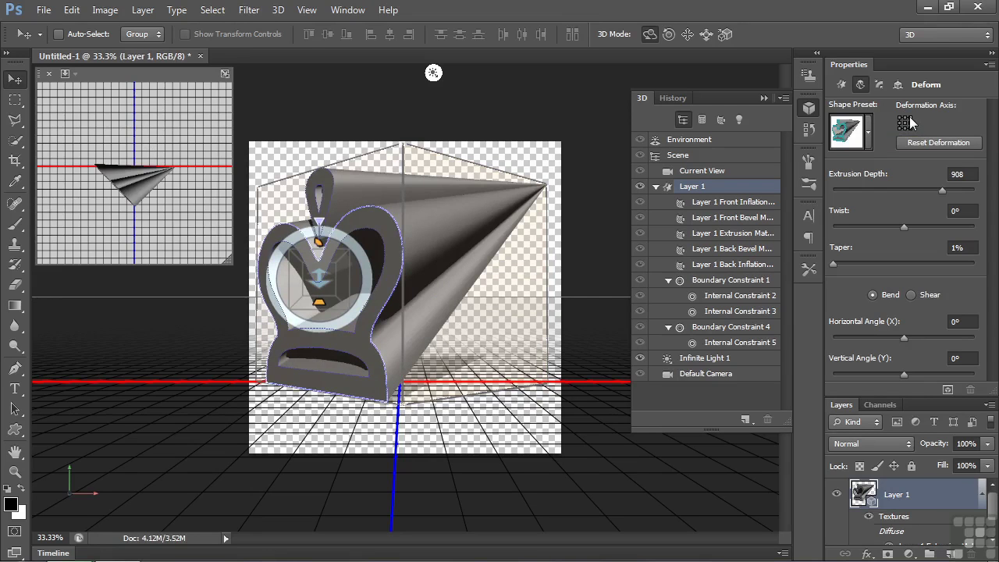
click(902, 122)
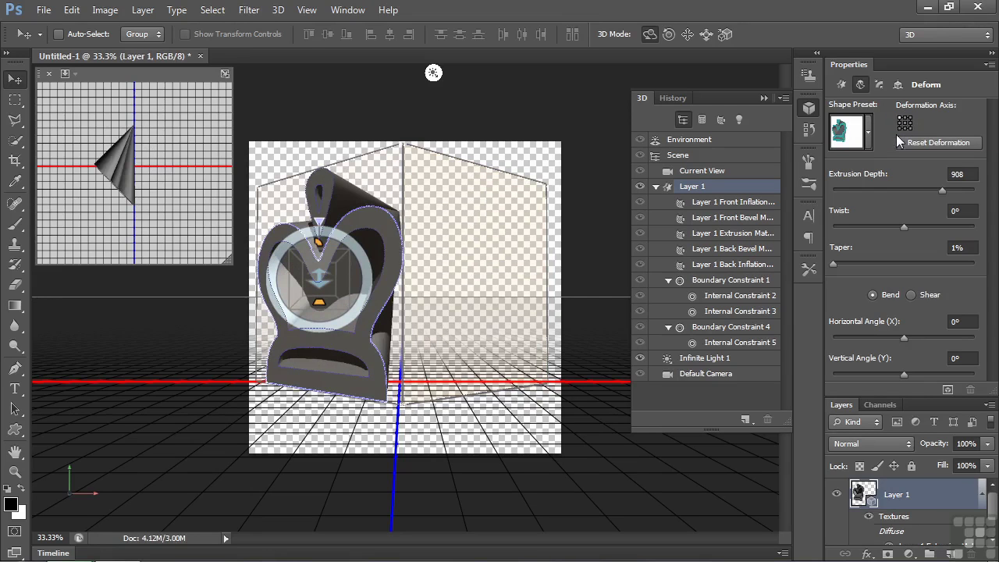
click(899, 127)
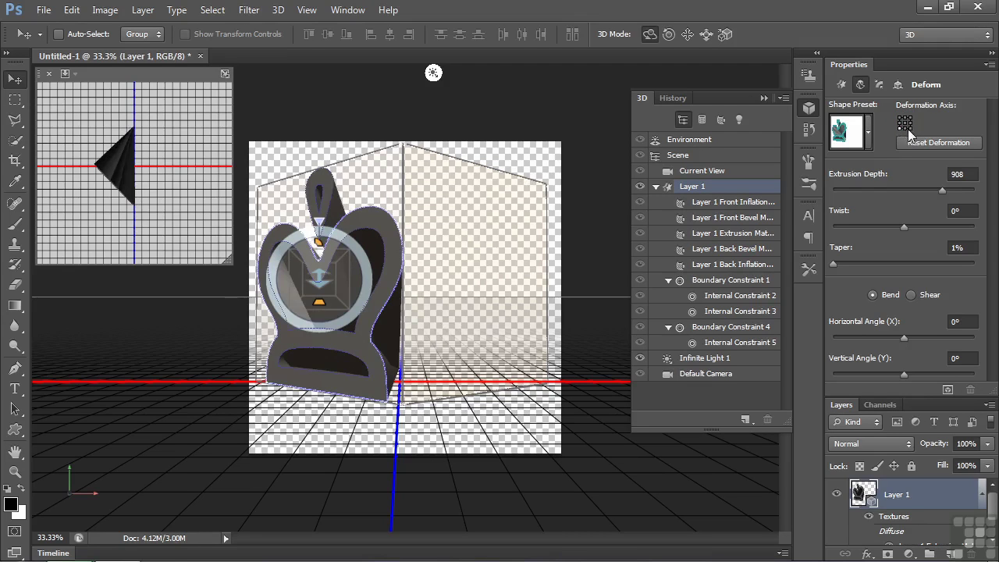
click(910, 129)
click(904, 129)
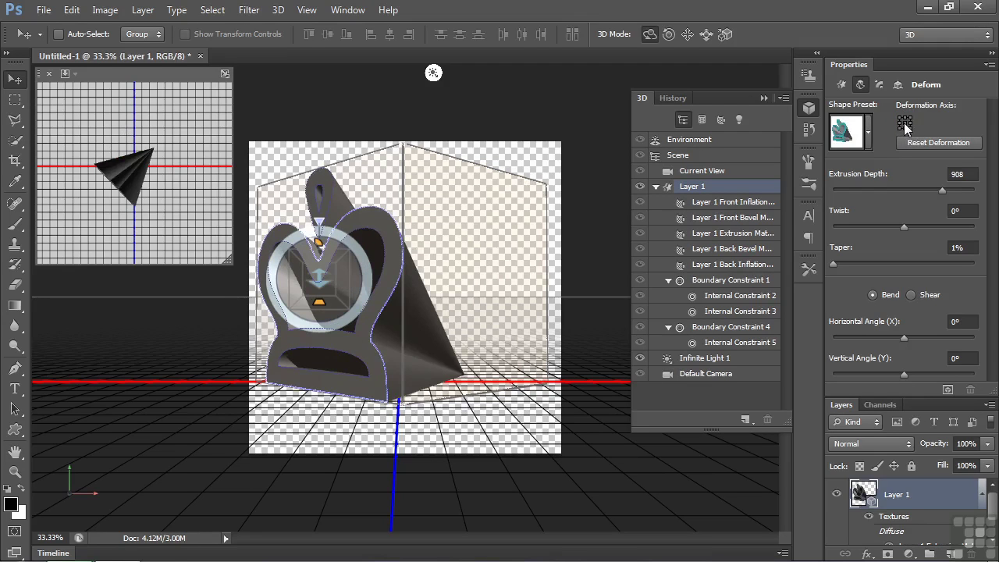
click(904, 123)
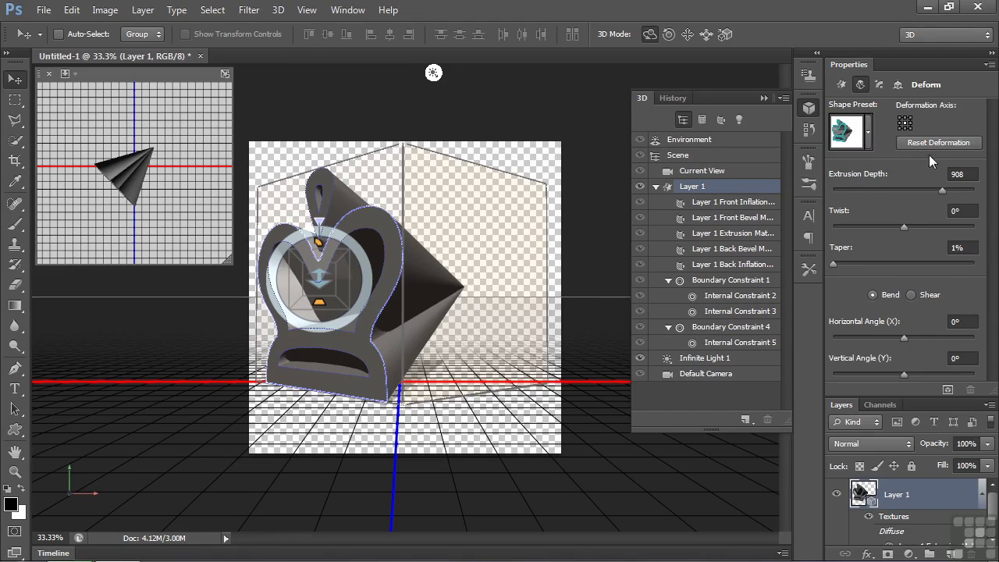
click(937, 144)
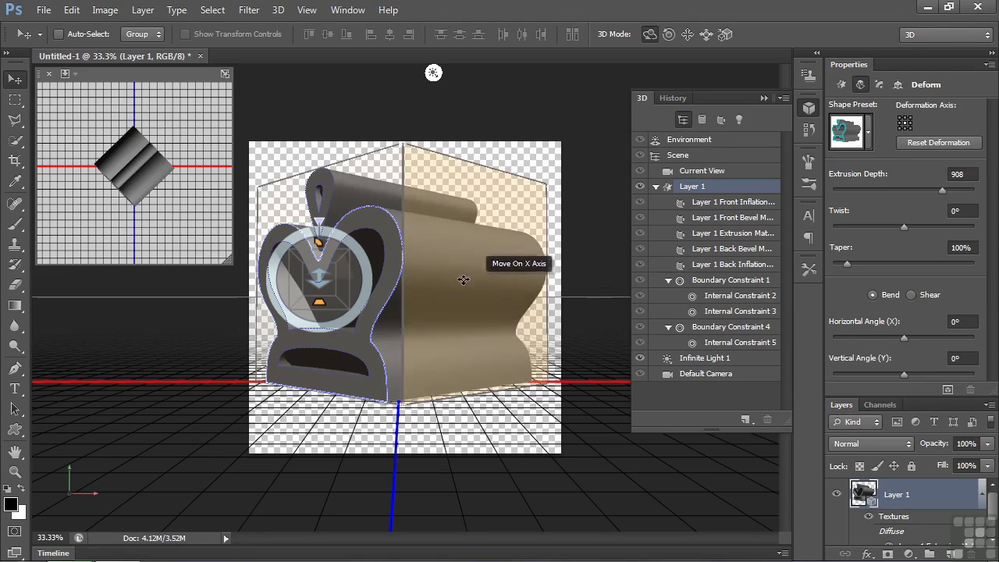
Bend the crown extrusion to a horizontal angle of 185° and set its deformation axis to the middle-right point
drag(903, 337, 940, 338)
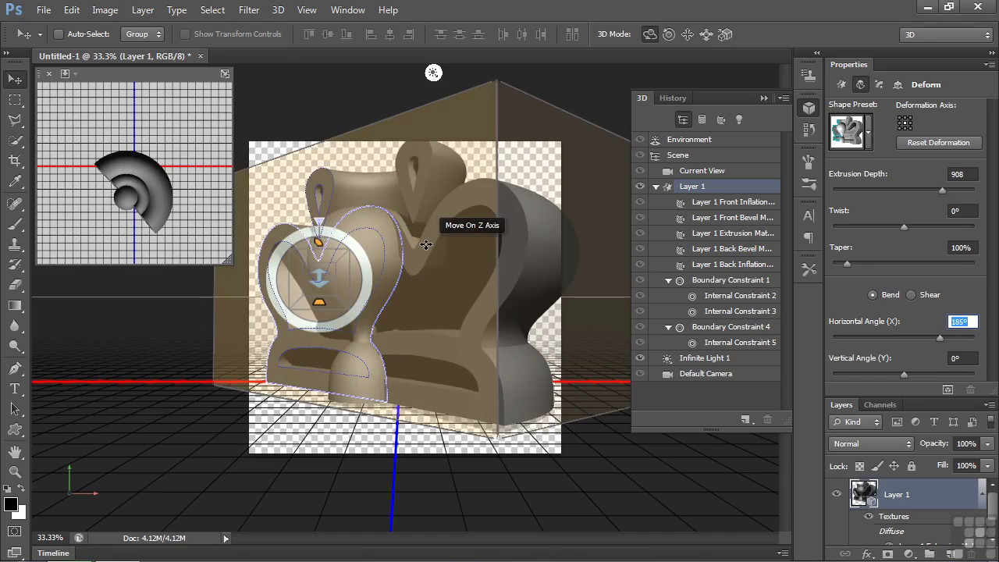
click(910, 125)
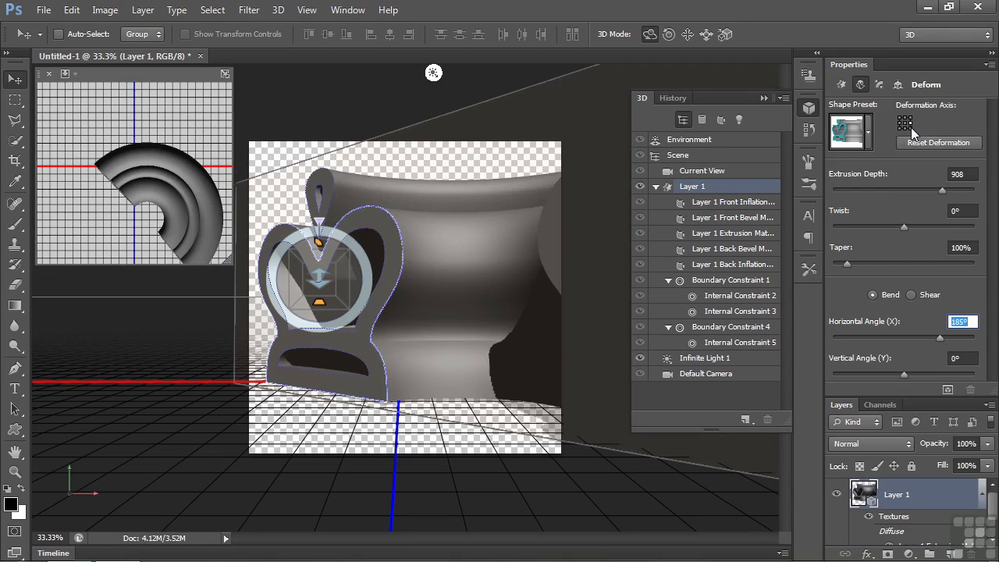
Scale the bent crown mesh uniformly to about 54.5% and move it along the X axis into the canvas
click(841, 85)
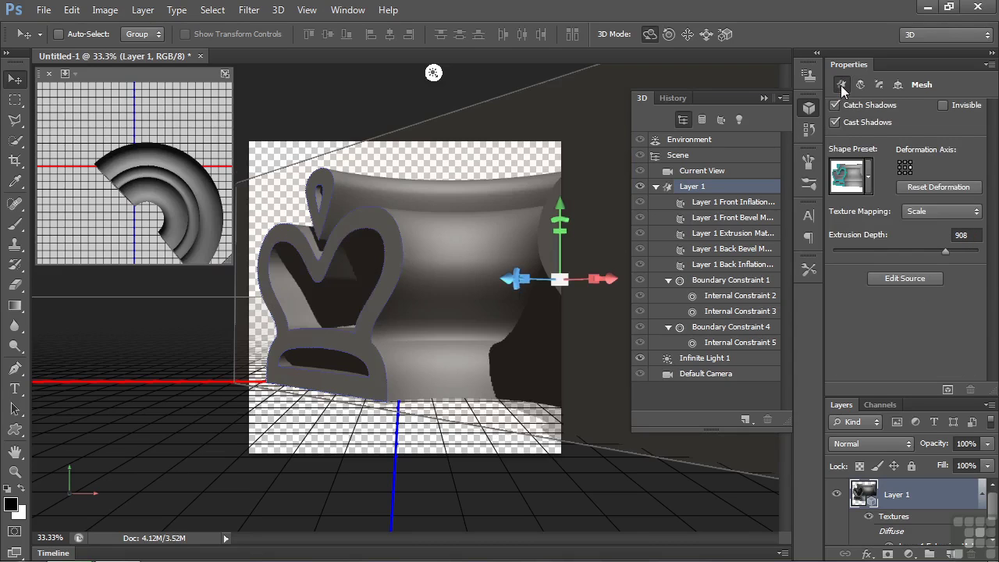
mouse_move(562, 278)
mouse_down()
mouse_move(590, 257)
mouse_move(594, 315)
mouse_up()
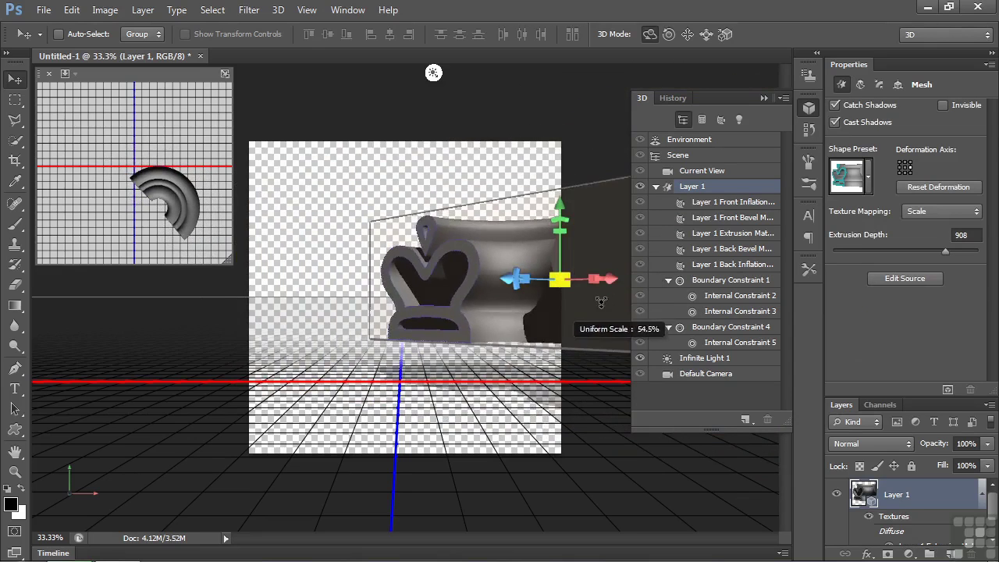
drag(608, 280, 501, 286)
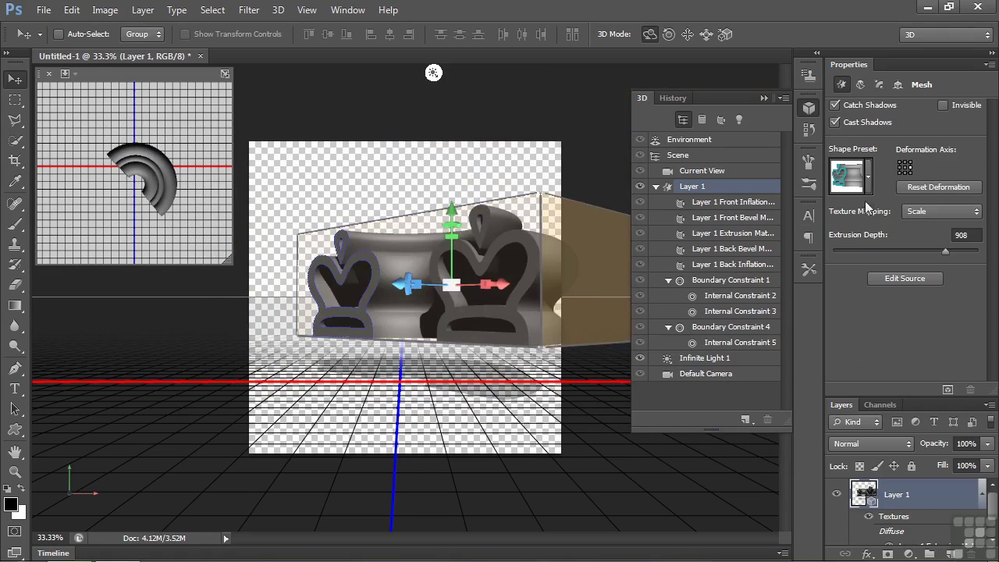
Set the bent crown's deformation axis to the center point and scale the mesh up uniformly
click(860, 84)
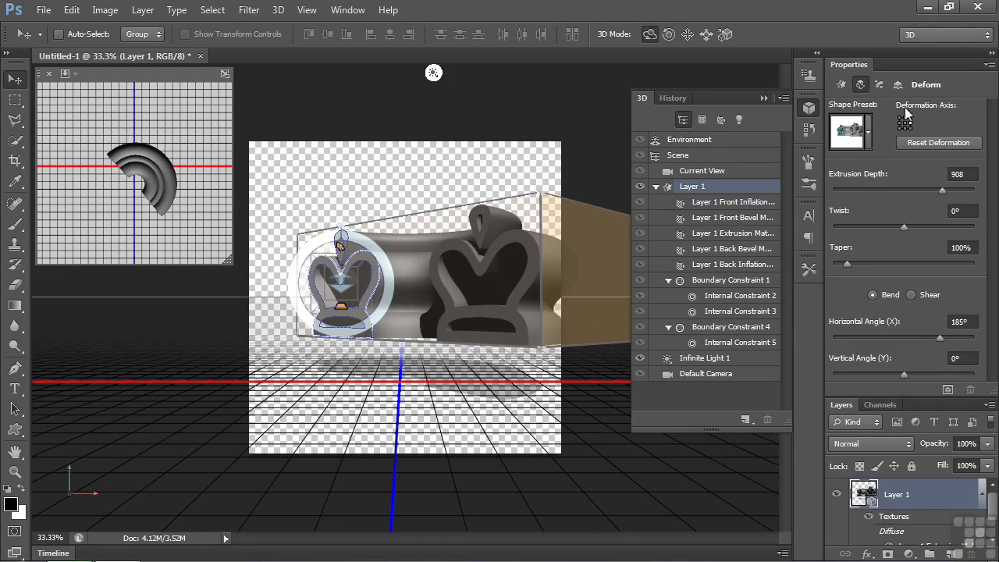
click(905, 123)
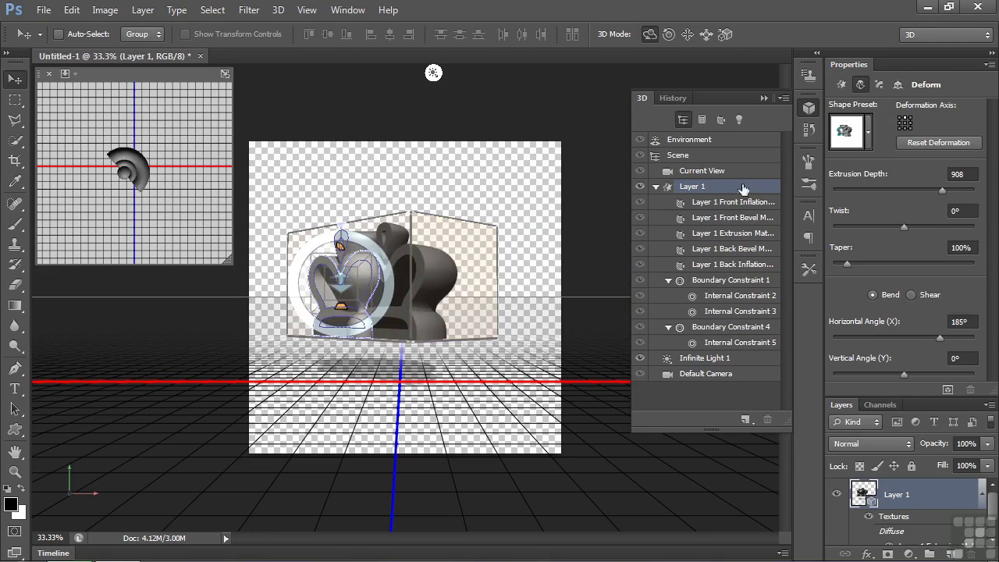
click(840, 85)
drag(385, 282, 402, 87)
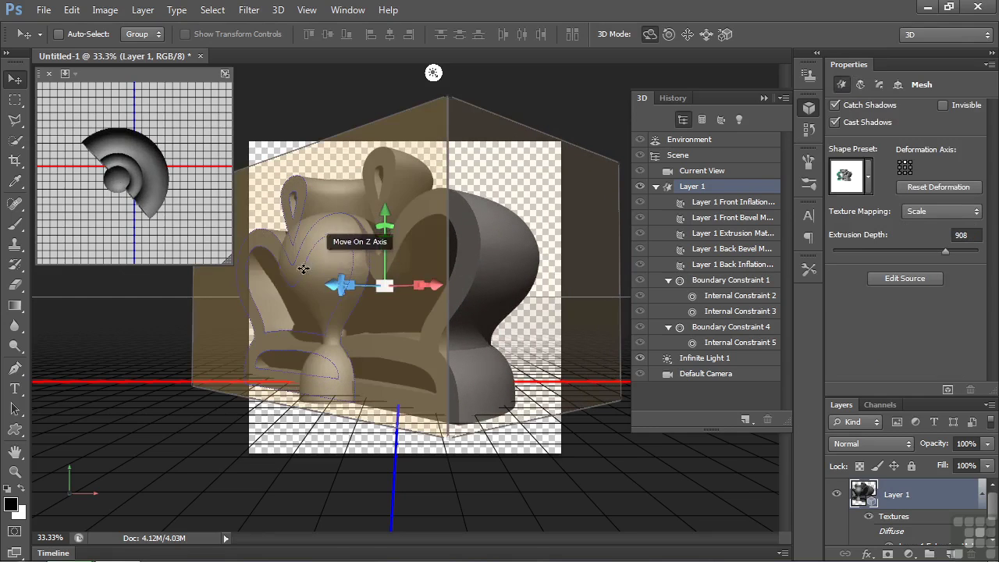
Increase the crown's extrusion depth to 1262 and bend it to a horizontal angle of 360°
click(861, 84)
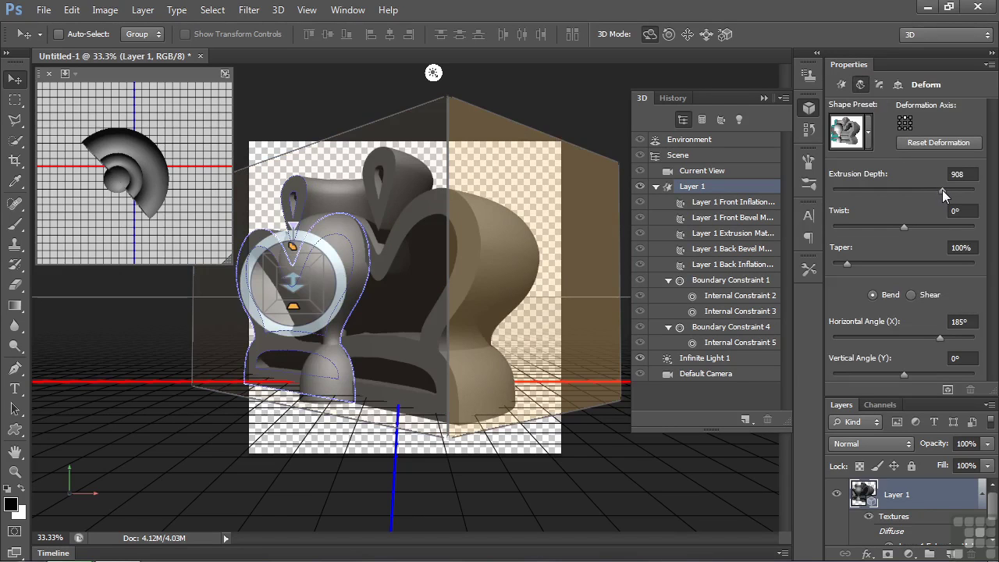
mouse_move(942, 190)
mouse_down()
mouse_move(952, 188)
mouse_move(923, 198)
mouse_move(950, 191)
mouse_up()
drag(940, 339, 981, 338)
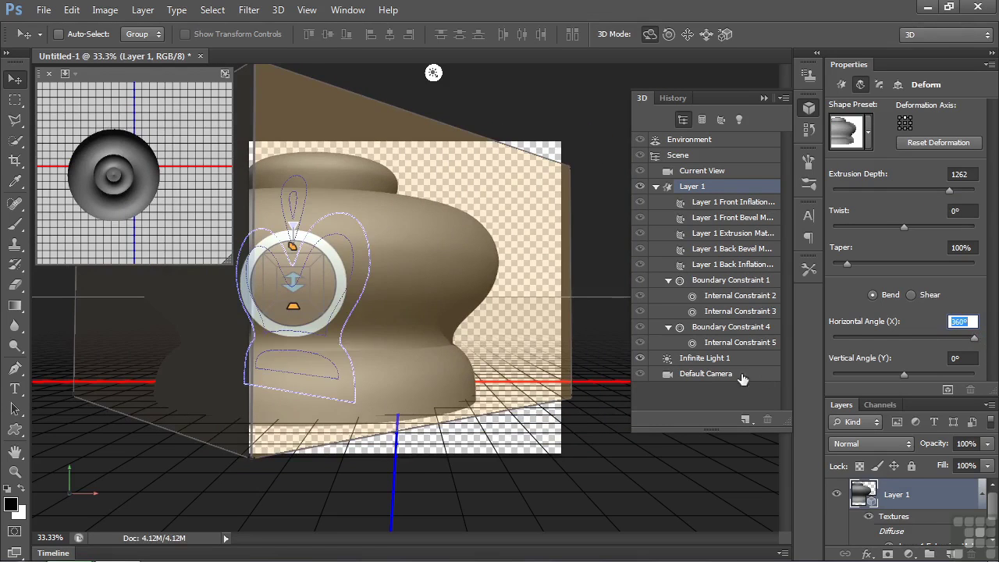
Scale the fully bent crown mesh down uniformly, move it to the middle of the canvas, and rotate it around its vertical axis
click(841, 85)
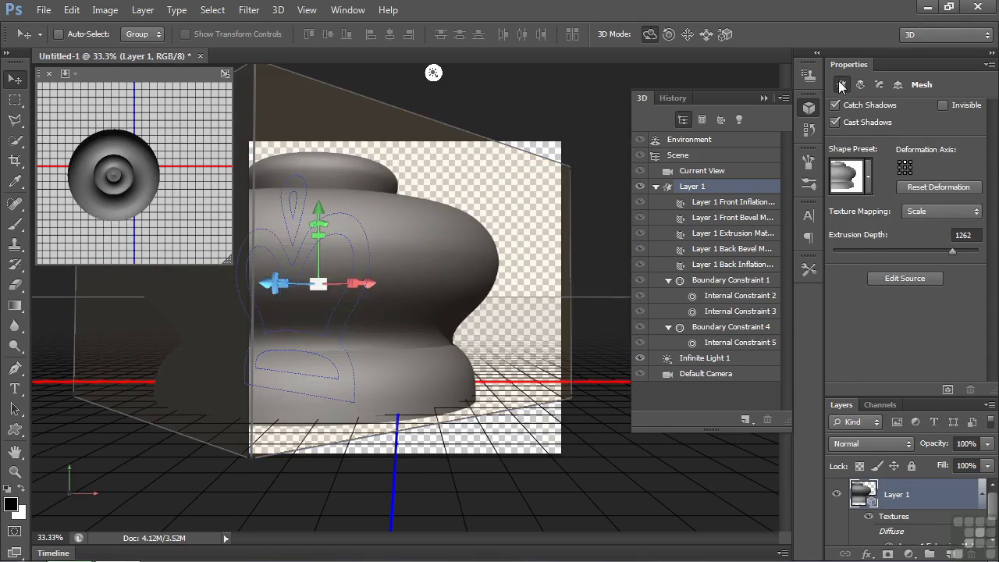
drag(316, 284, 318, 353)
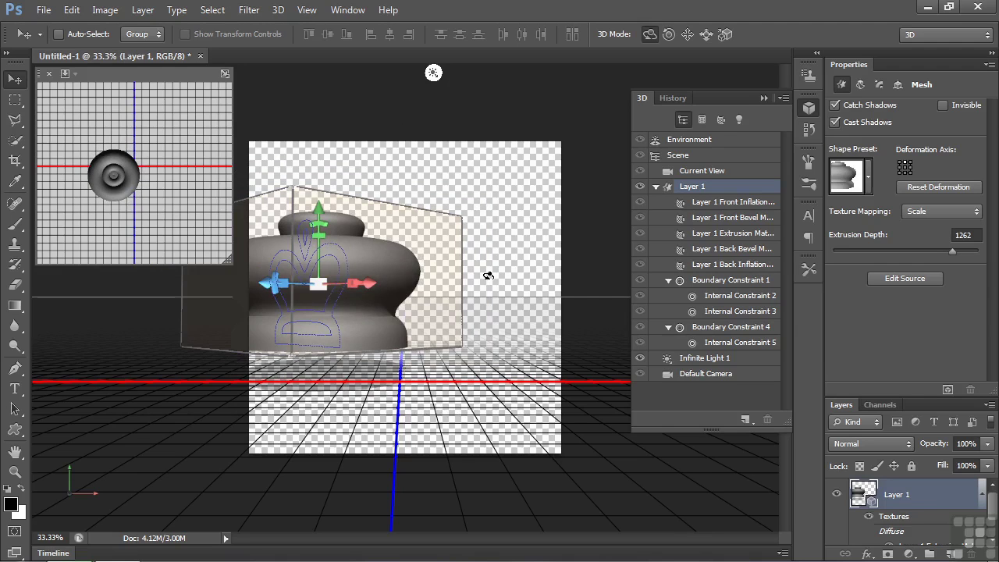
drag(363, 283, 460, 274)
drag(576, 270, 617, 285)
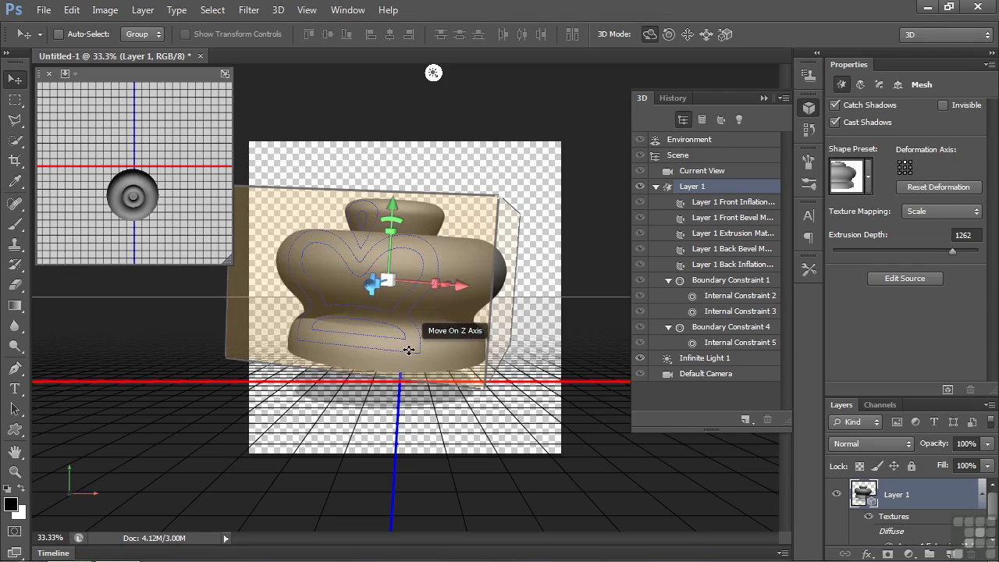
drag(412, 257, 530, 265)
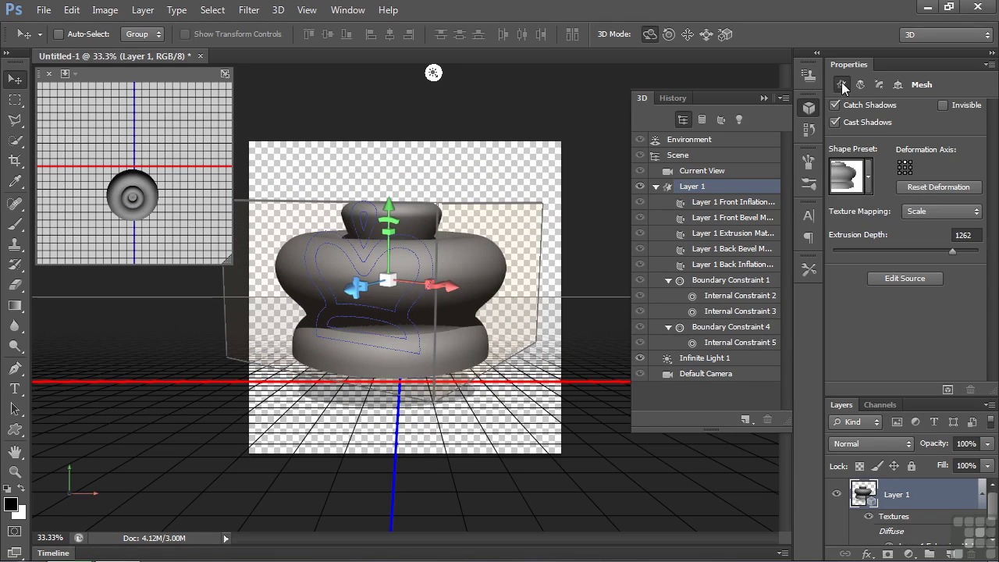
Reset the crown's deformation, try bending it to a vertical angle of 360°, and reset the deformation again
click(939, 189)
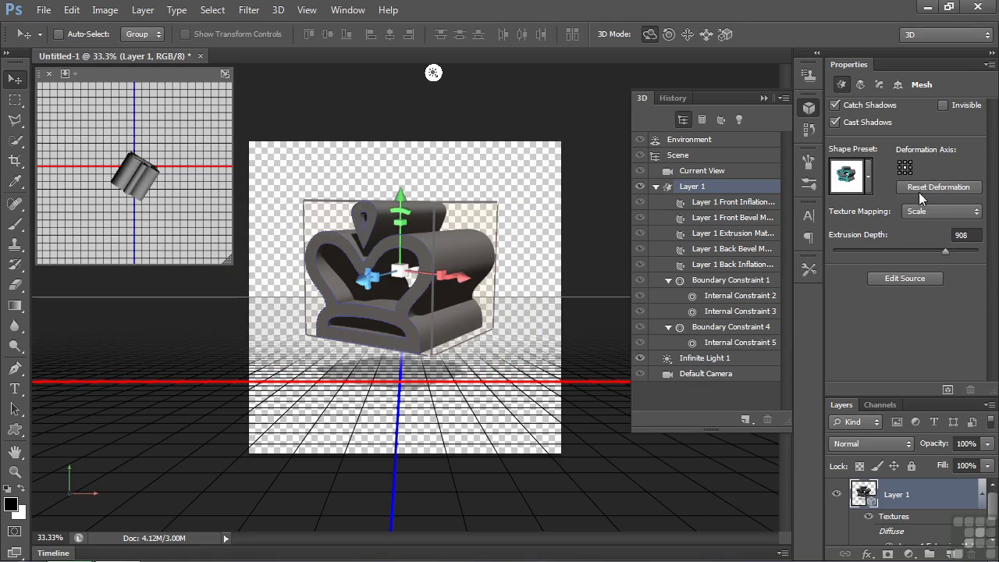
click(863, 83)
click(905, 373)
drag(905, 374, 981, 360)
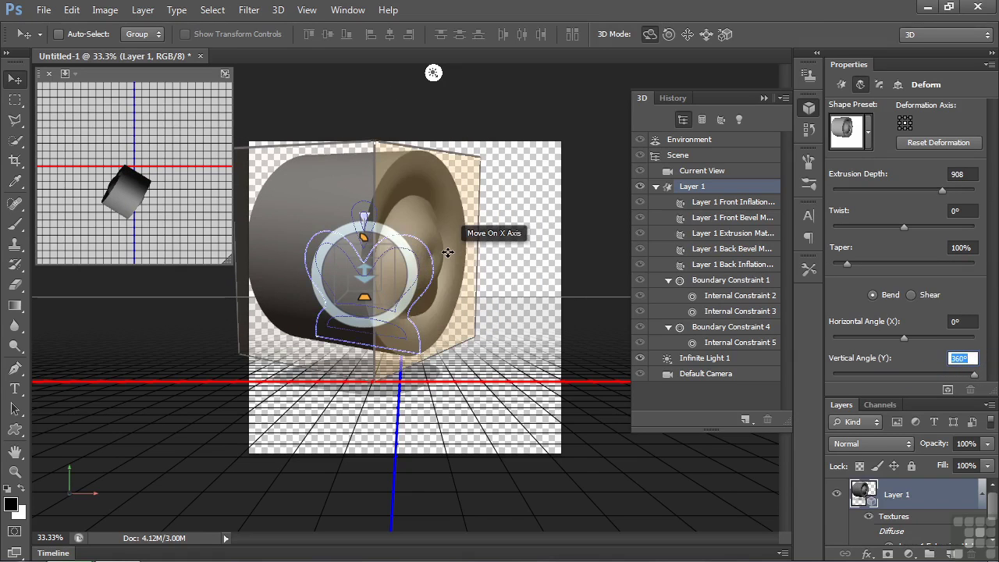
click(942, 145)
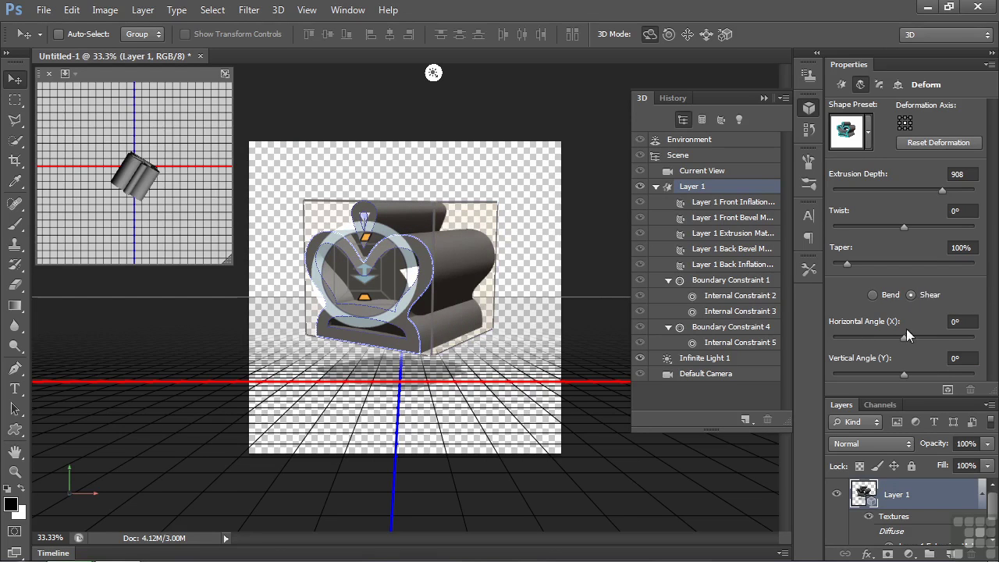
Try shearing the crown extrusion to horizontal angles of 205° and 54°, and reset the deformation
drag(905, 338, 911, 338)
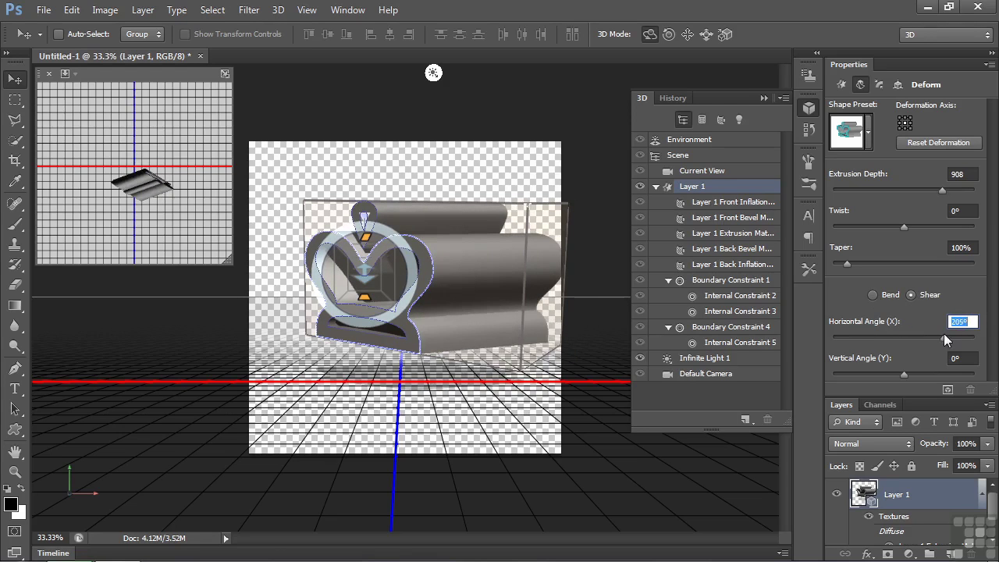
drag(944, 334, 915, 337)
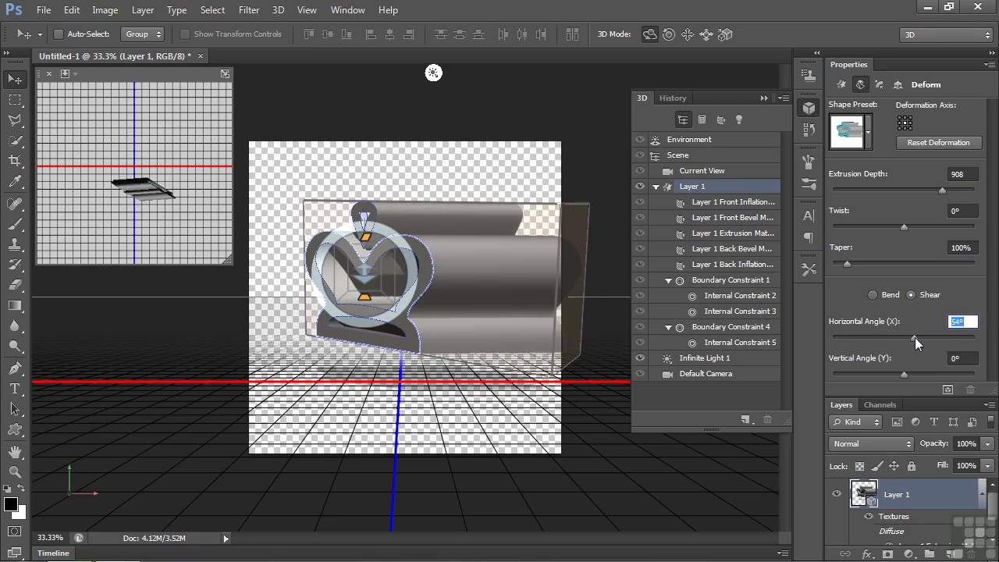
click(932, 141)
Try shearing the crown extrusion to a vertical angle of -2° and reset the deformation
click(912, 295)
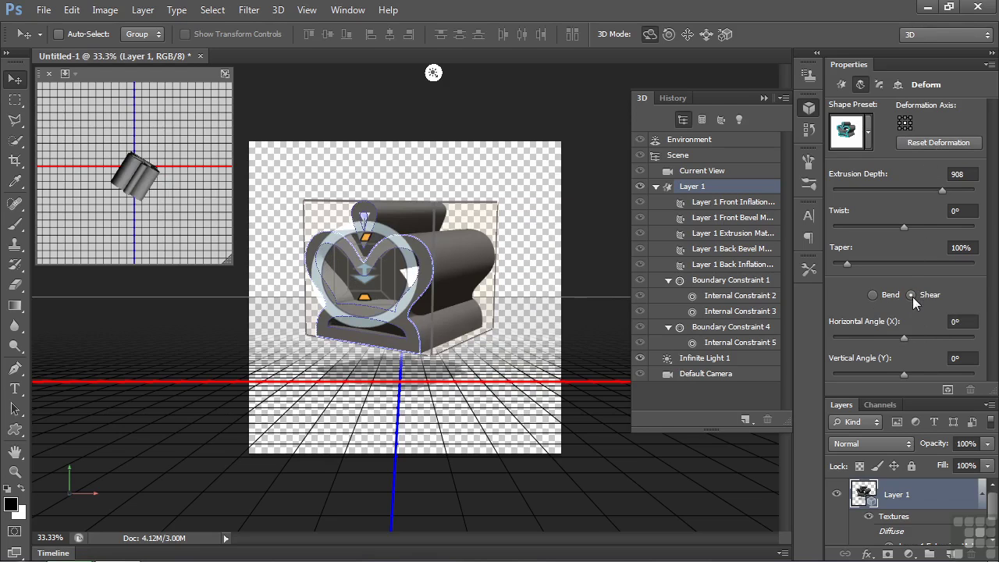
mouse_move(904, 374)
mouse_down()
mouse_move(917, 378)
mouse_move(903, 374)
mouse_up()
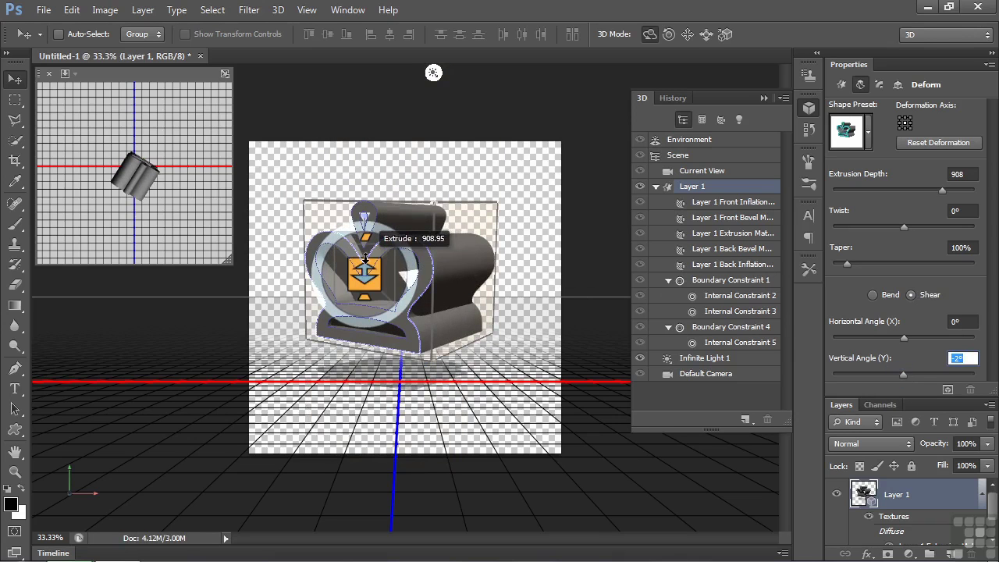
click(961, 145)
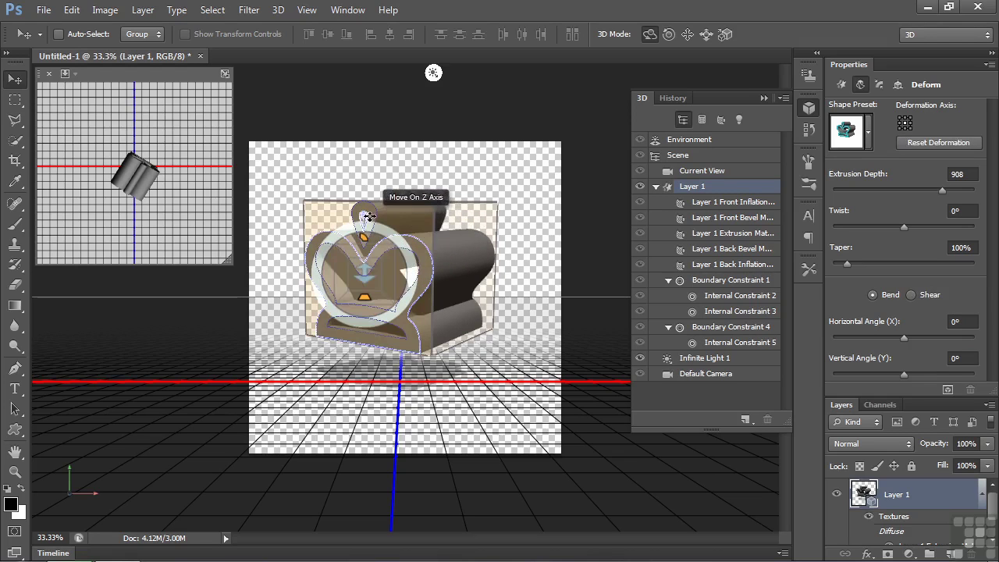
Adjust the crown with the on-canvas deform control to twist -1°, bend -5° horizontally and -1° vertically, extrusion depth 983 and taper 103%
drag(364, 214, 374, 238)
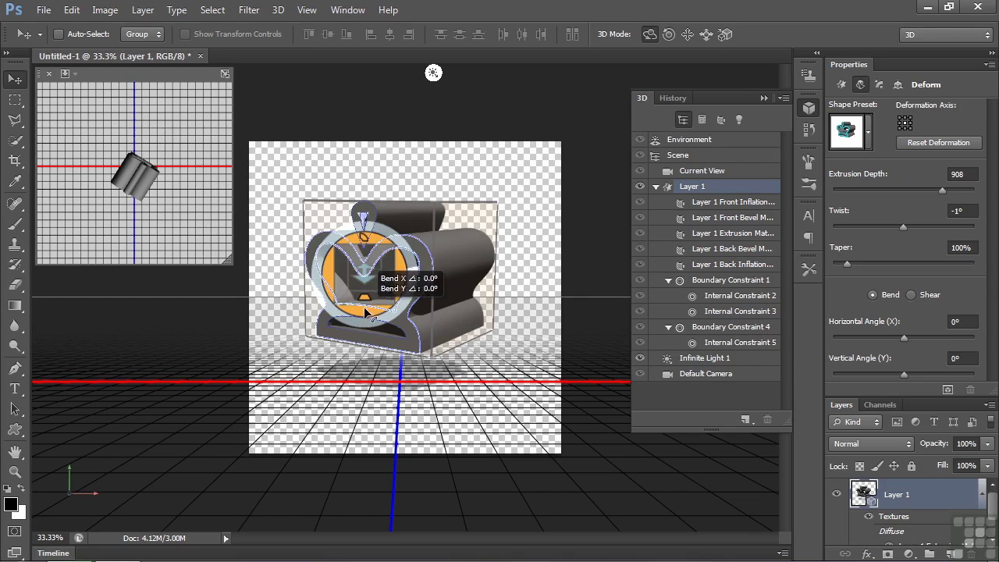
drag(329, 282, 421, 334)
click(912, 295)
drag(404, 278, 456, 297)
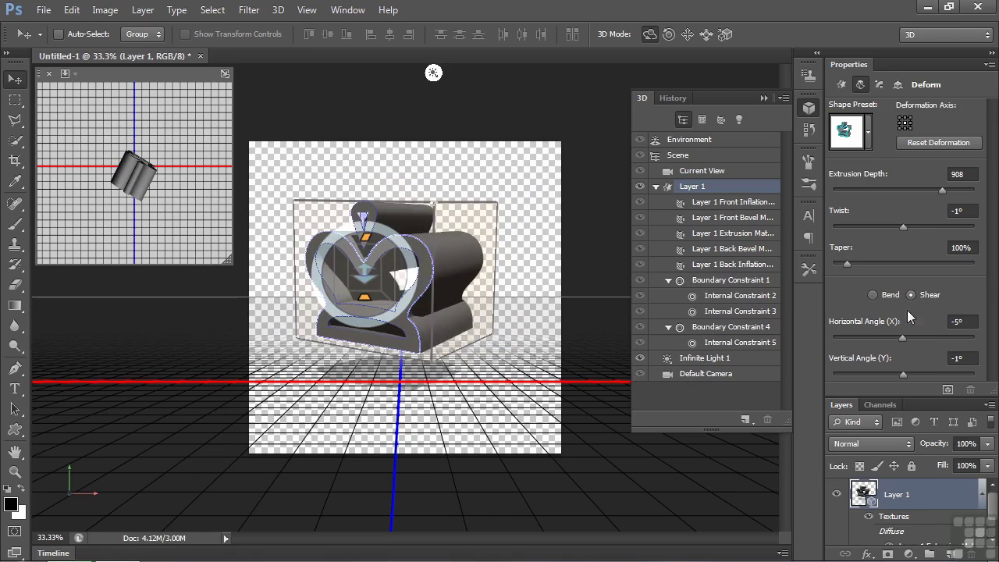
click(873, 296)
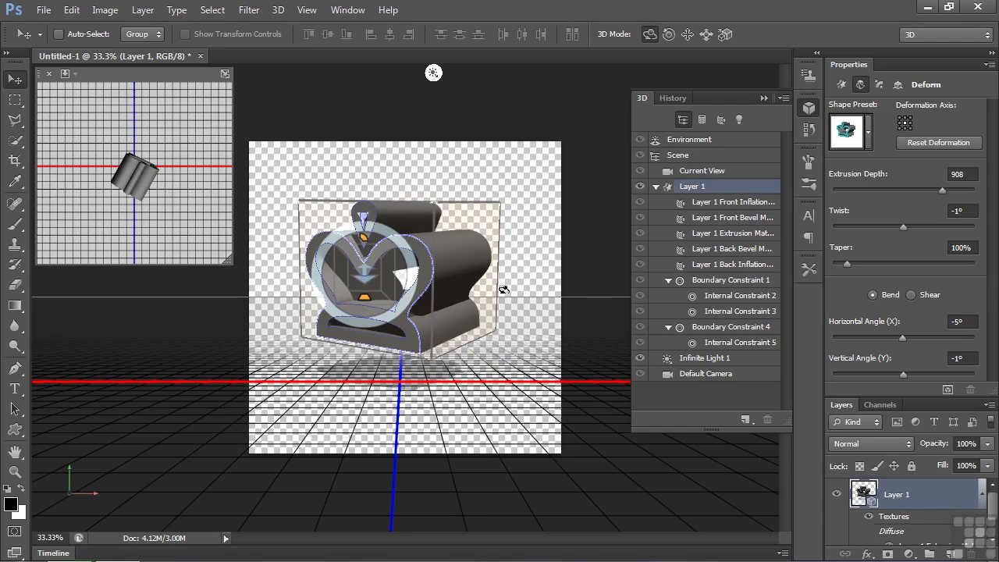
drag(389, 272, 388, 247)
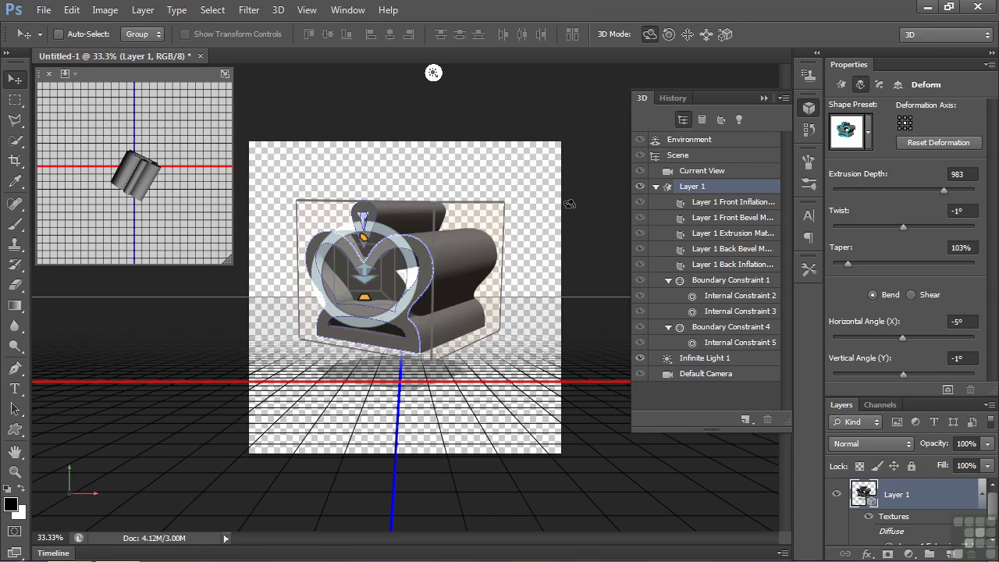
Try the shape presets for 150% taper, 50% taper, 60° horizontal shear, 90° twist and 360° twist on the crown extrusion
click(870, 133)
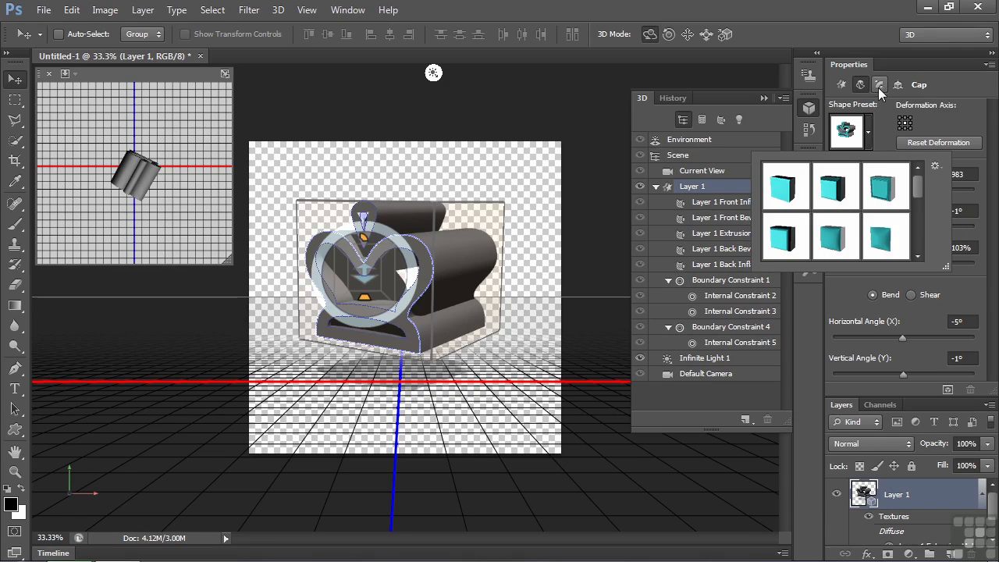
drag(917, 186, 919, 208)
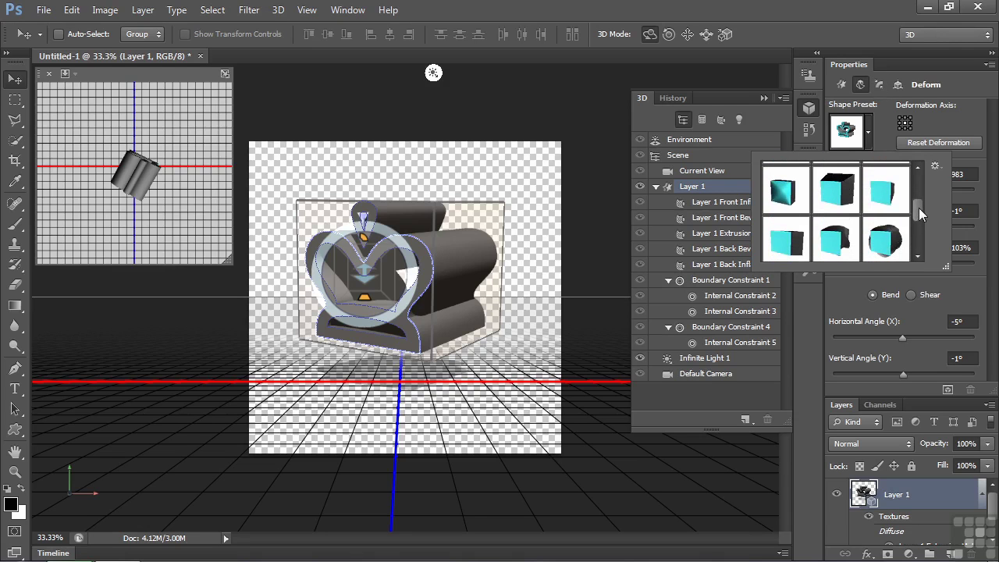
click(840, 195)
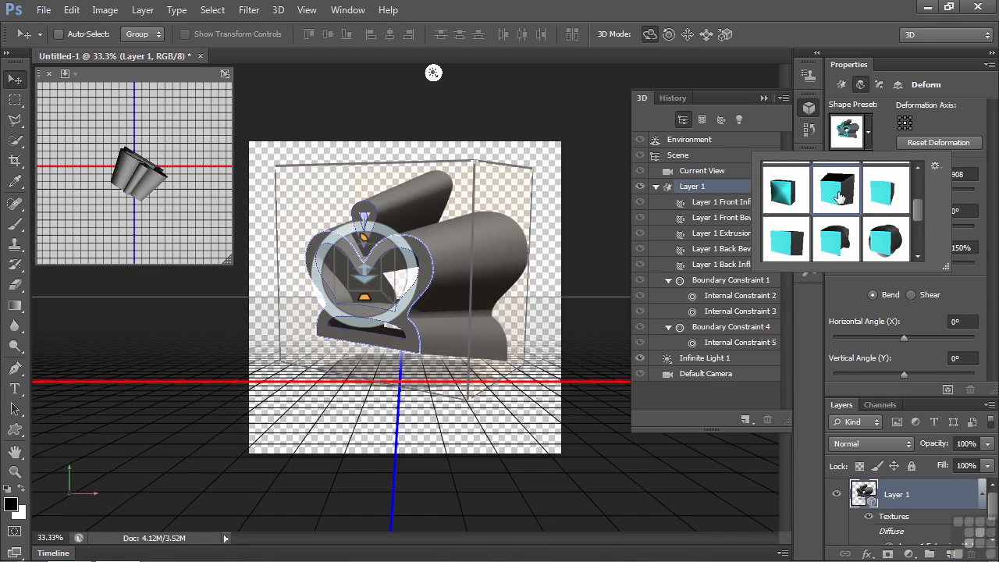
click(886, 194)
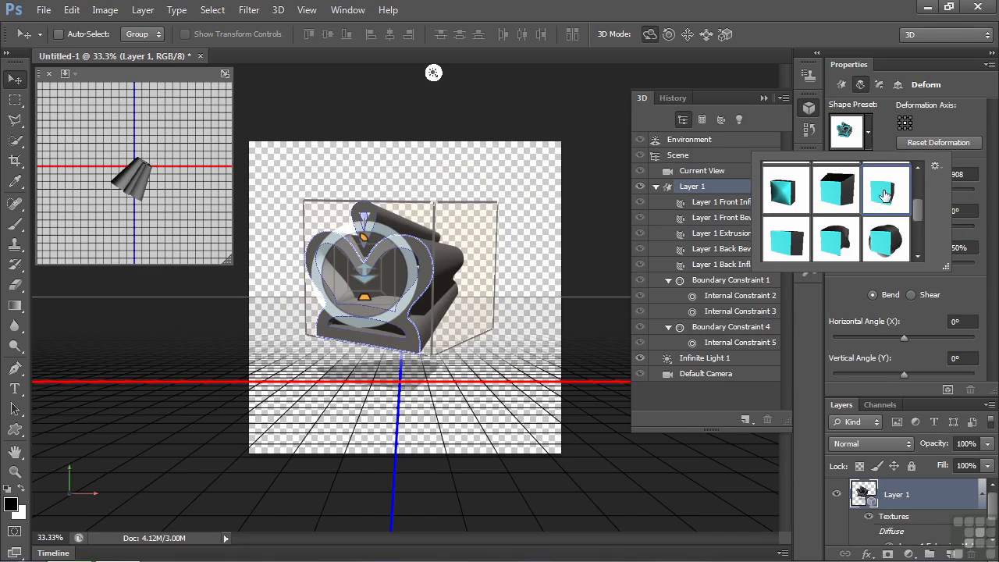
click(789, 243)
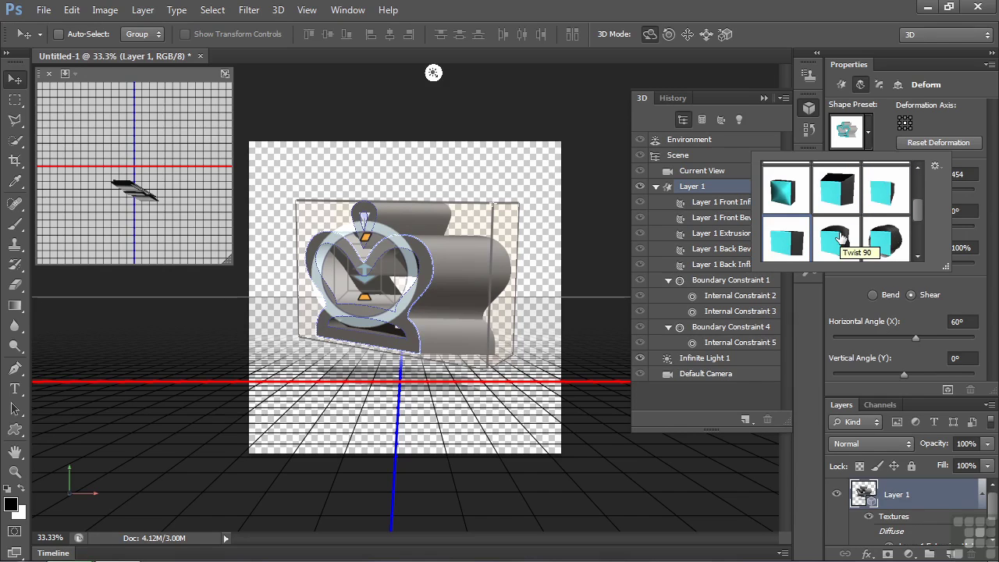
click(837, 240)
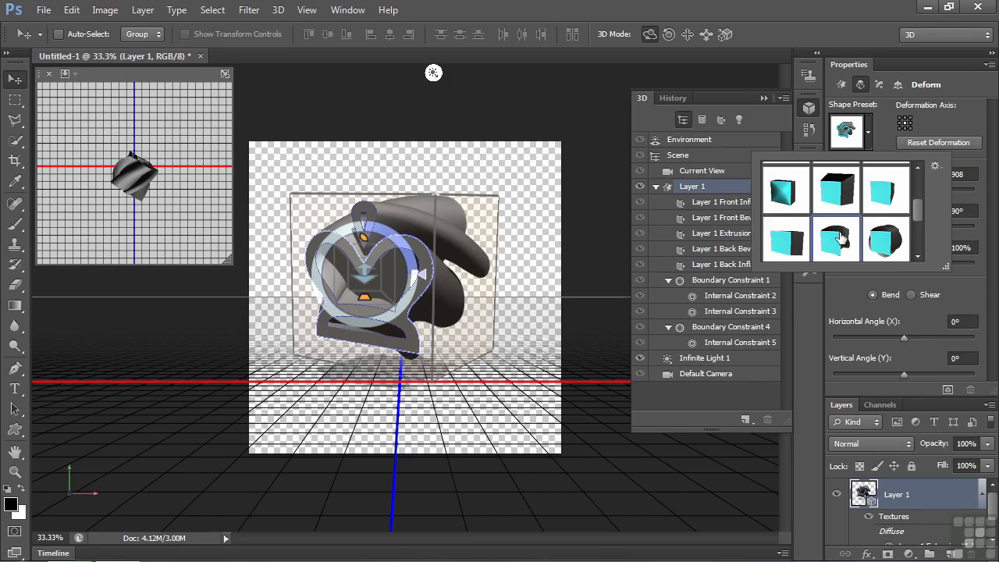
click(886, 239)
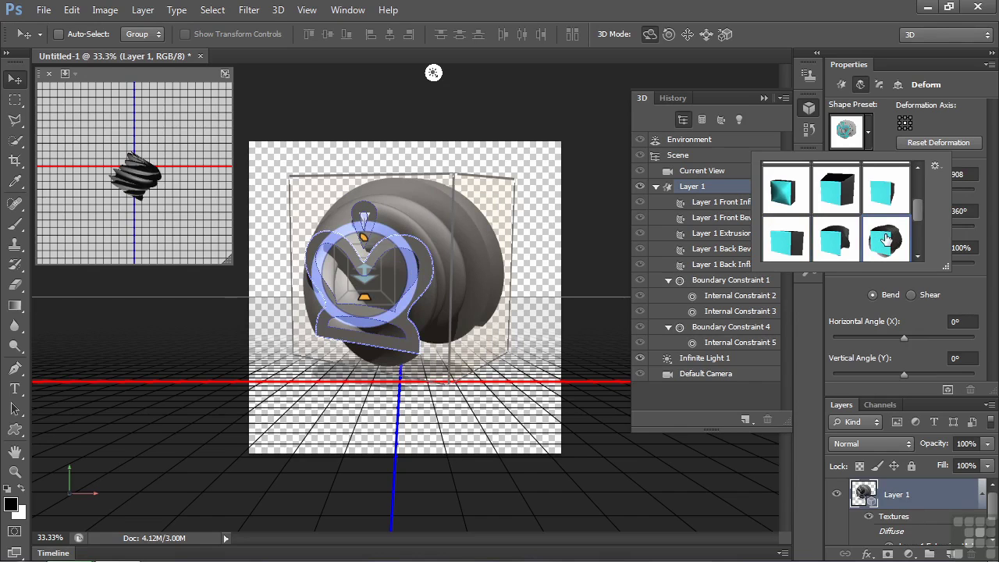
click(553, 255)
drag(526, 264, 552, 255)
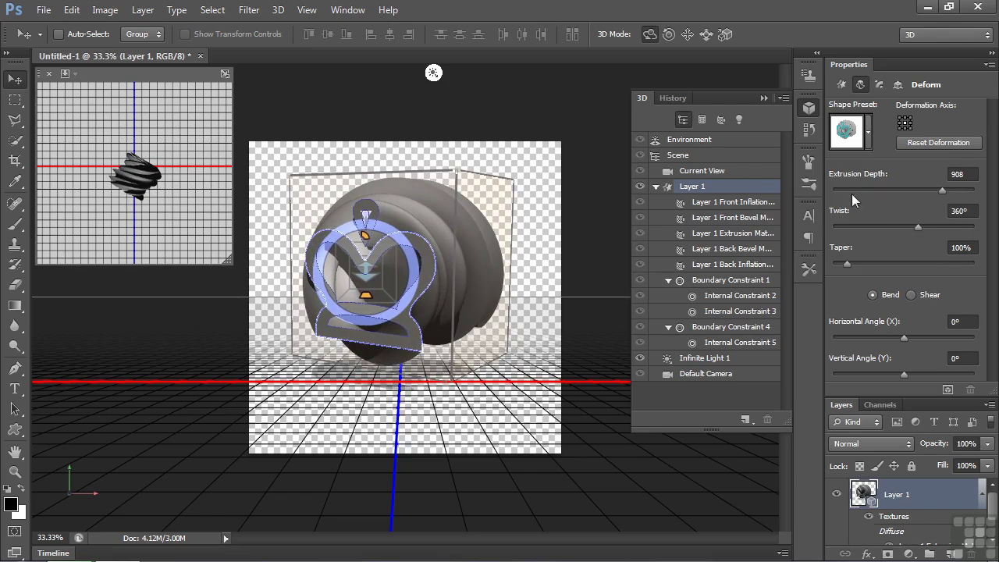
Apply the Twist 540 Right shape preset to the crown extrusion and rotate the mesh to show it from the side
click(868, 133)
click(918, 221)
drag(918, 221, 922, 248)
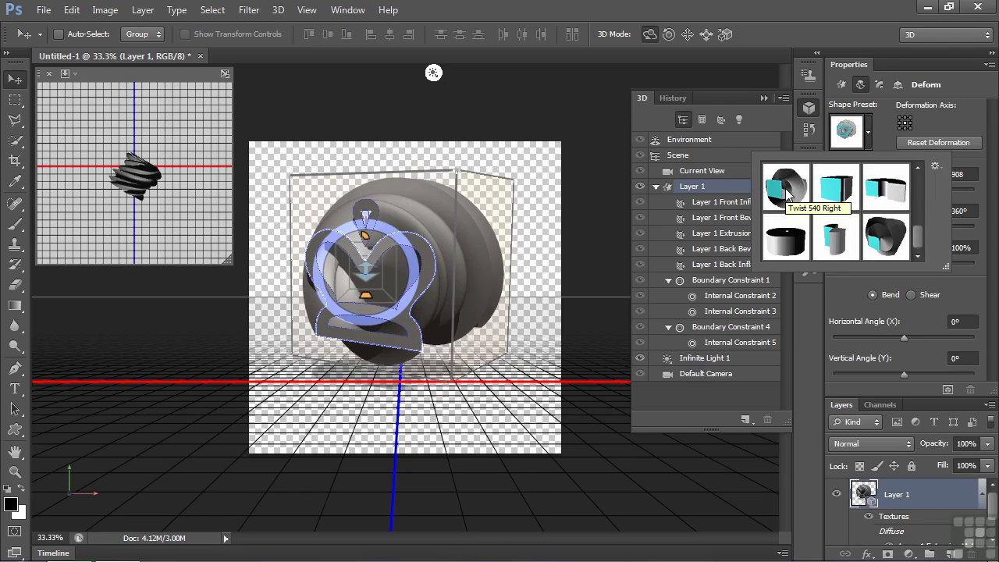
click(786, 192)
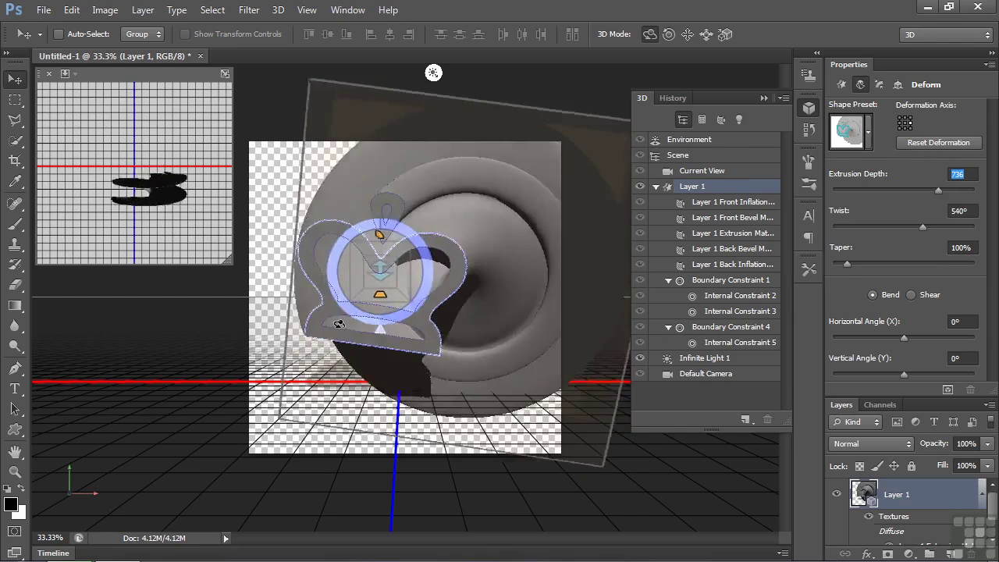
drag(341, 325, 290, 284)
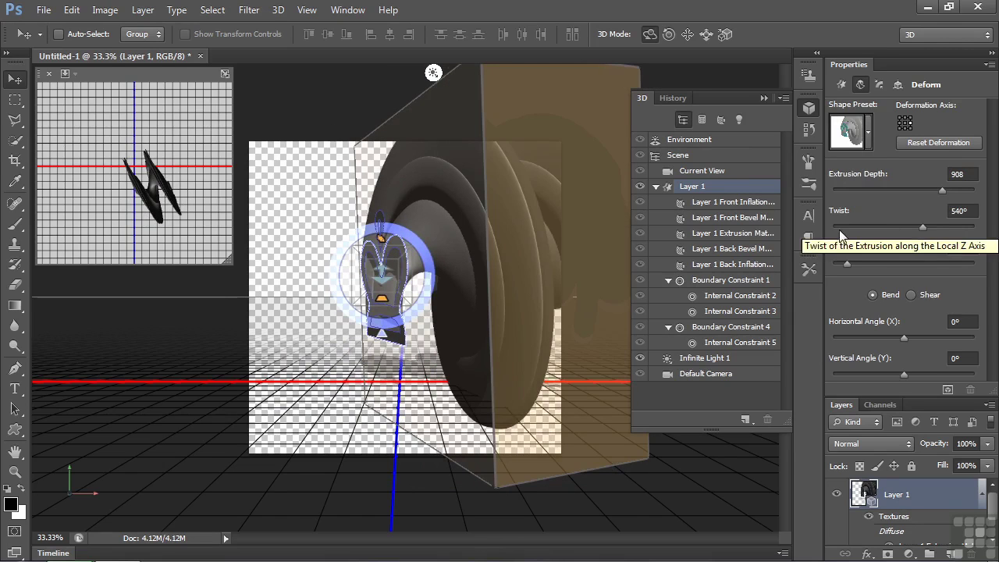
Try different deformation axis positions on the twisted crown extrusion, including the centre, and reset the deformation
click(904, 122)
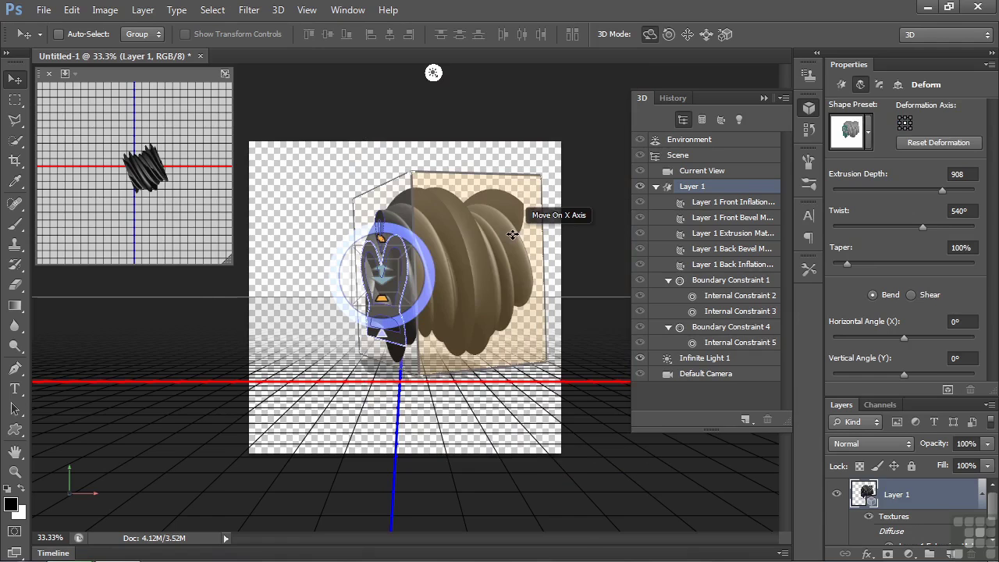
click(904, 124)
click(911, 118)
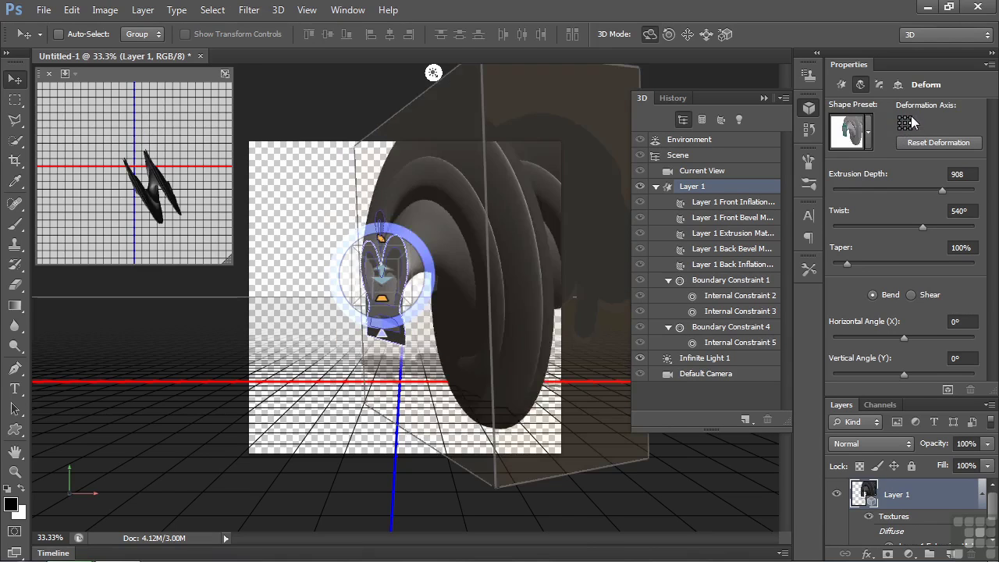
click(906, 128)
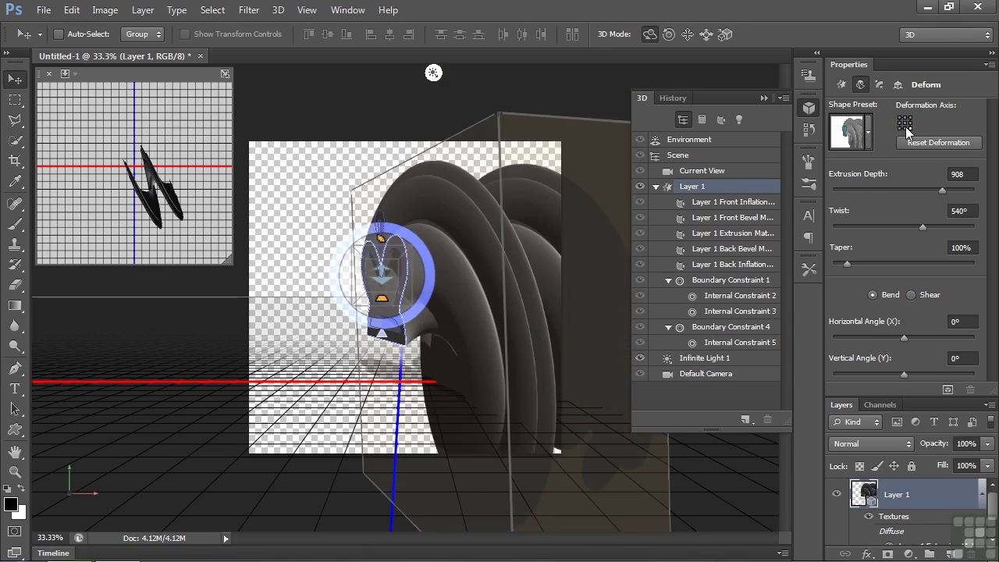
click(925, 142)
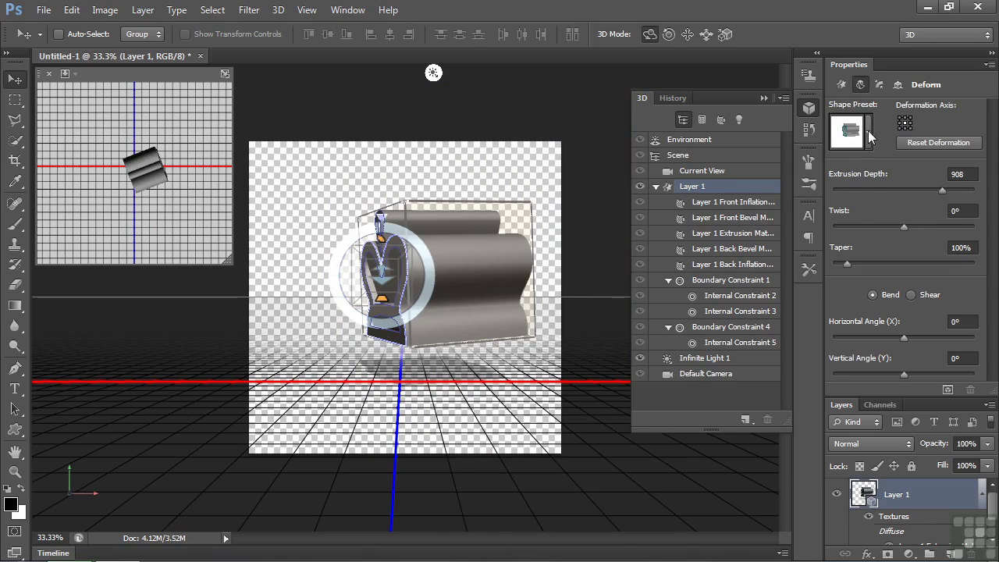
Try the 90°, 180°, 360° and centred 90° horizontal bend shape presets on the crown, and reset the deformation
click(868, 135)
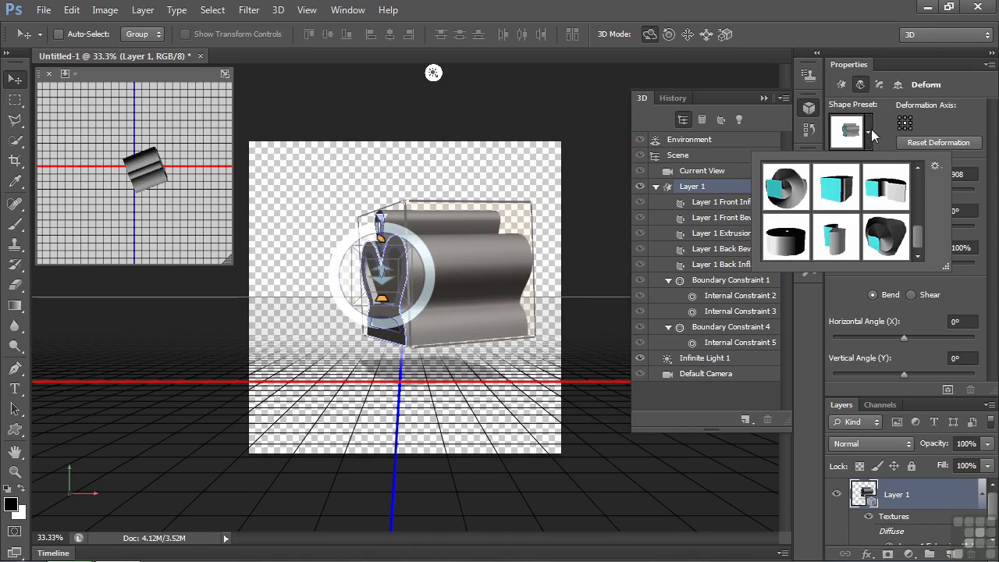
click(844, 196)
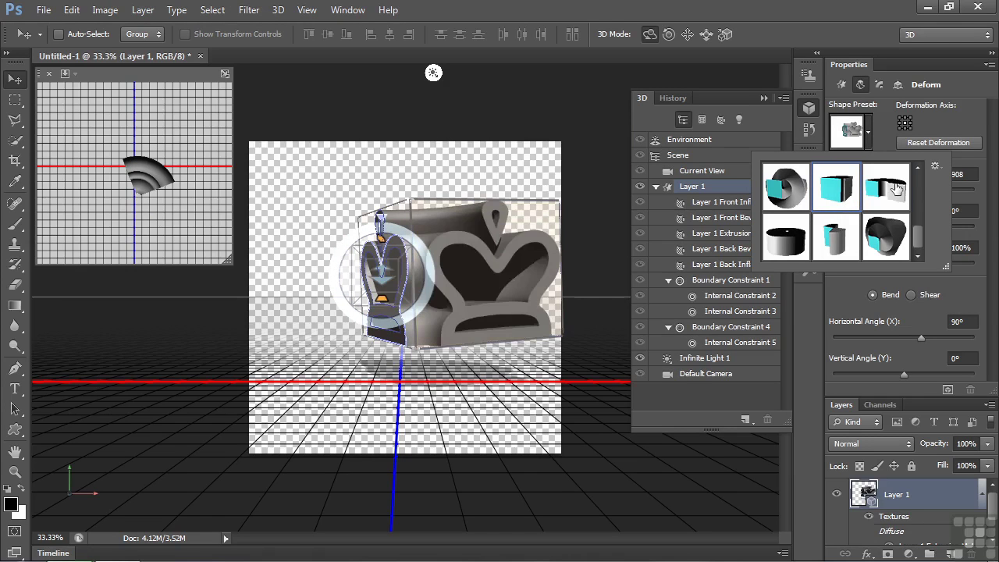
click(897, 189)
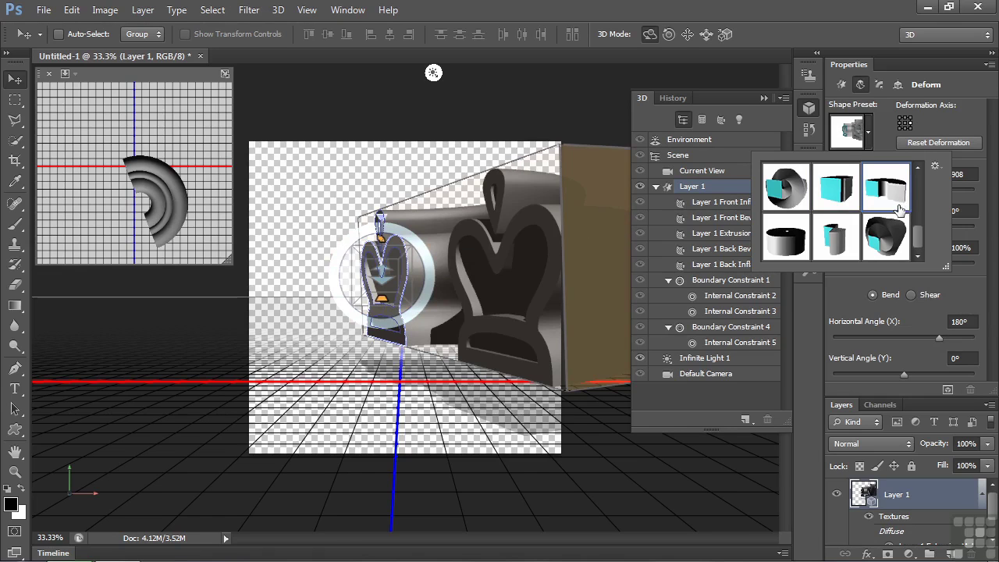
click(789, 242)
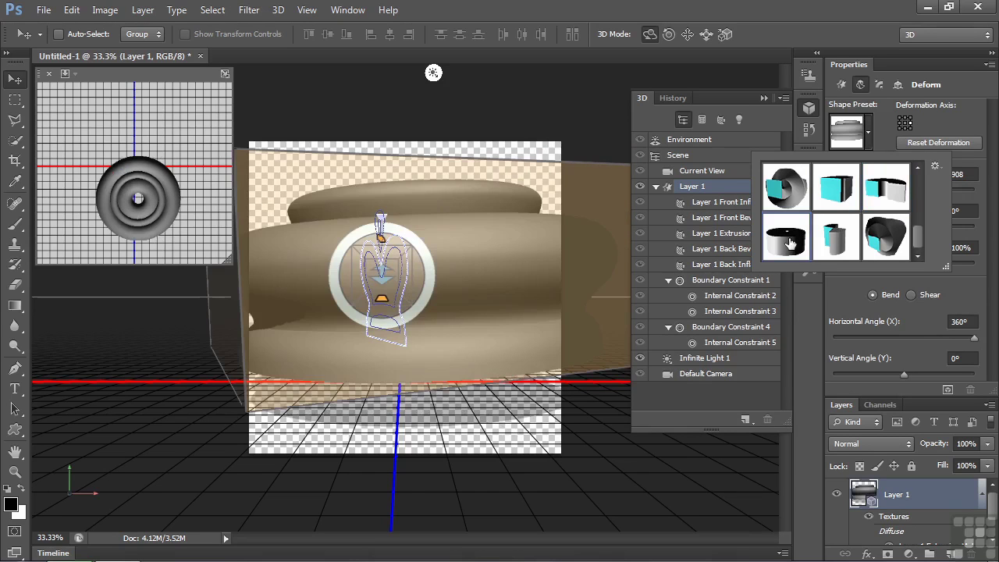
click(834, 240)
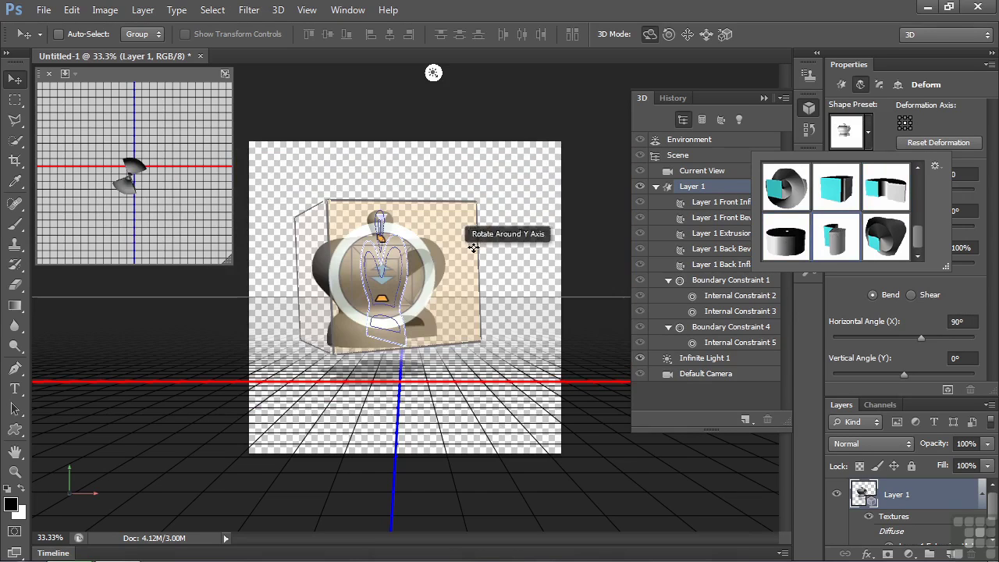
click(518, 263)
drag(518, 263, 469, 265)
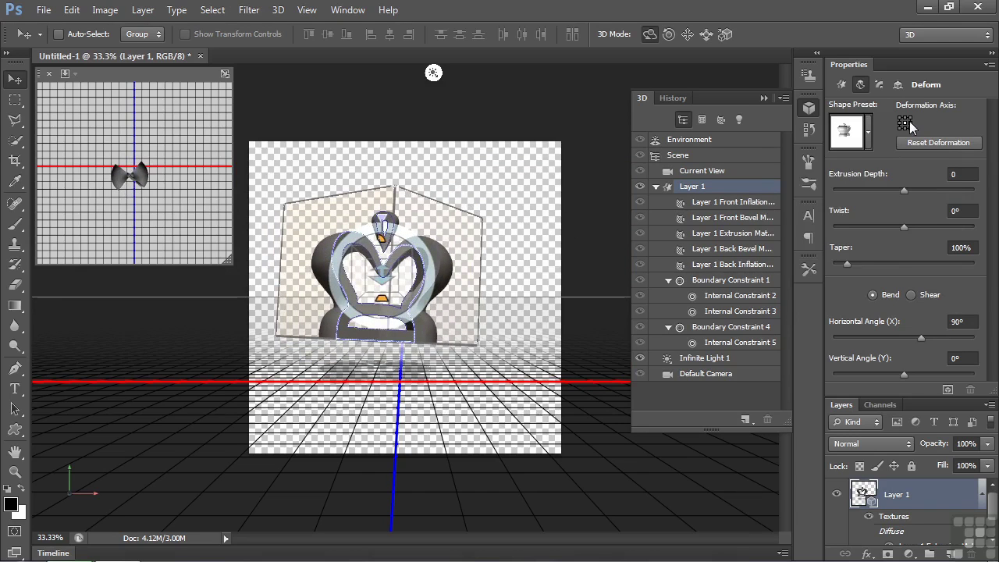
click(927, 143)
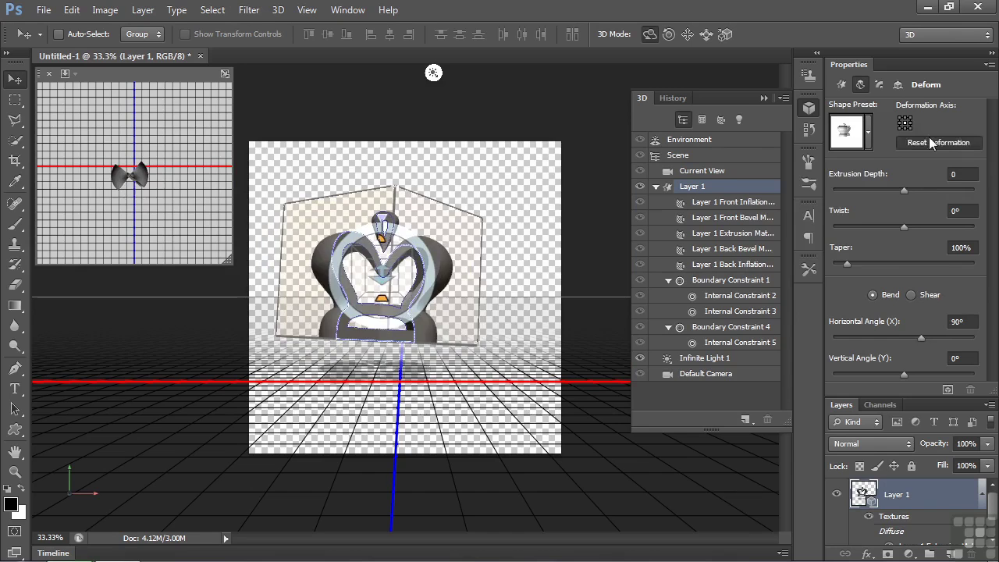
Apply the shape preset with 3600° twist and 50% taper to the crown, scale the mesh down and lower it about 426 along Y
click(871, 136)
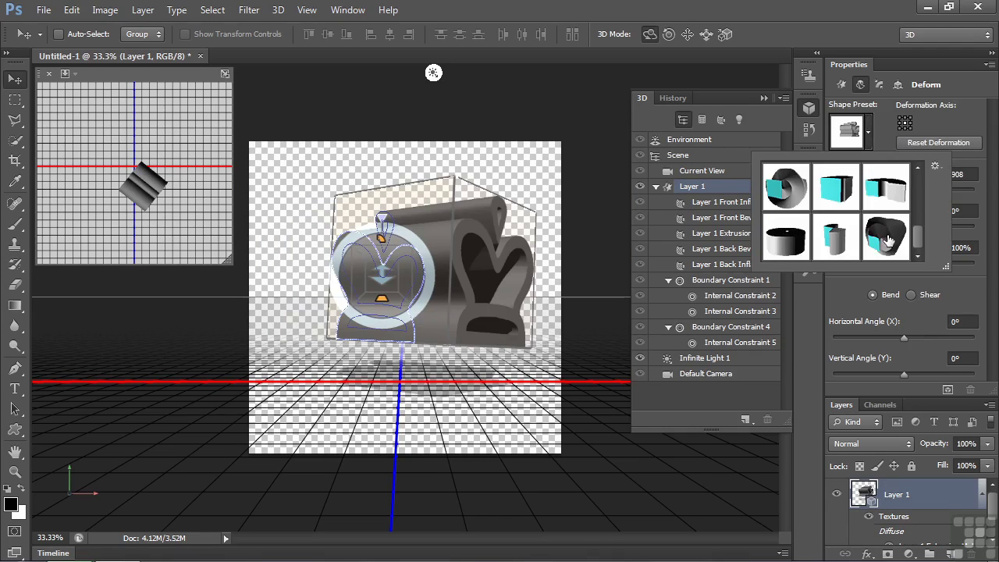
click(887, 241)
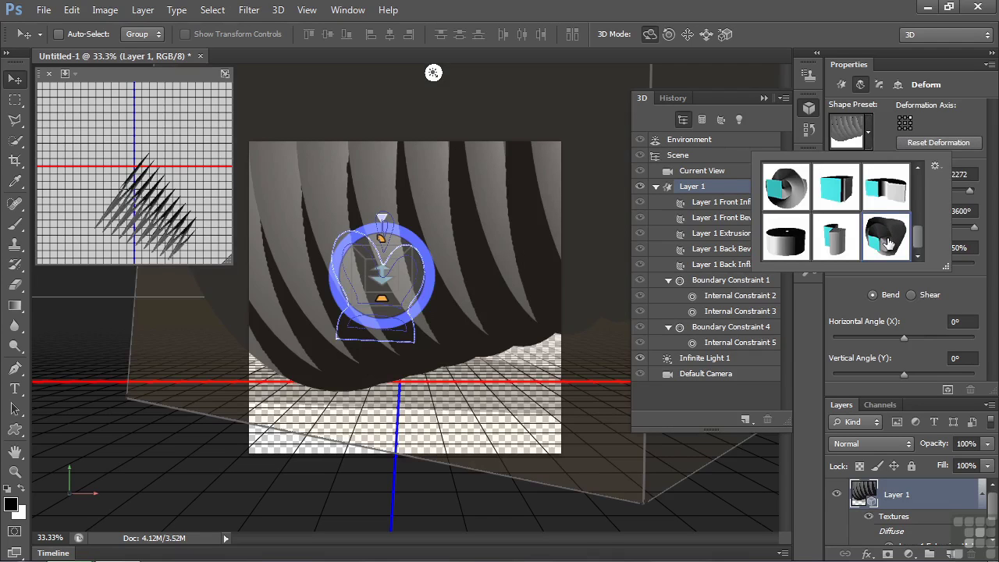
click(841, 84)
click(842, 84)
drag(487, 168, 492, 255)
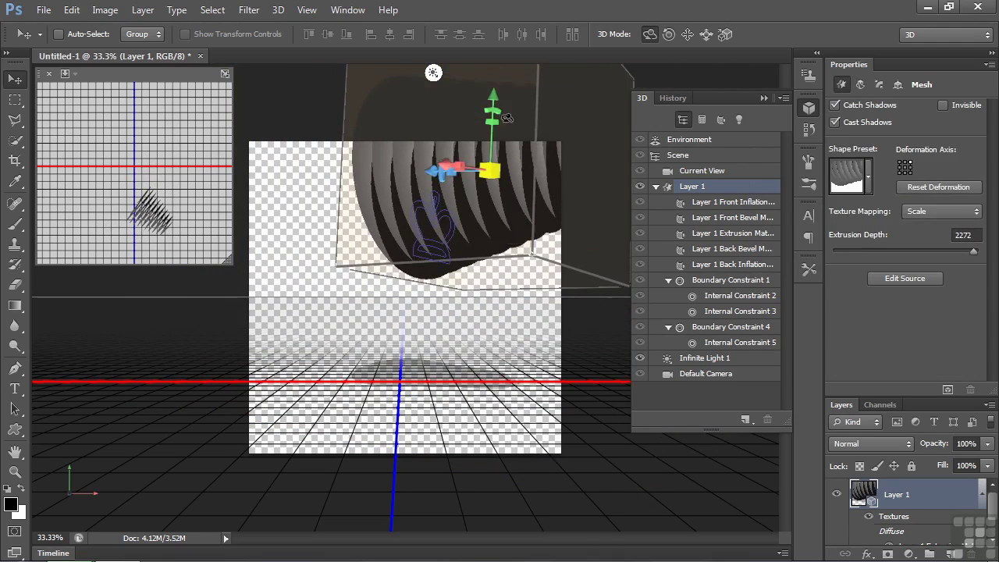
drag(492, 95, 484, 185)
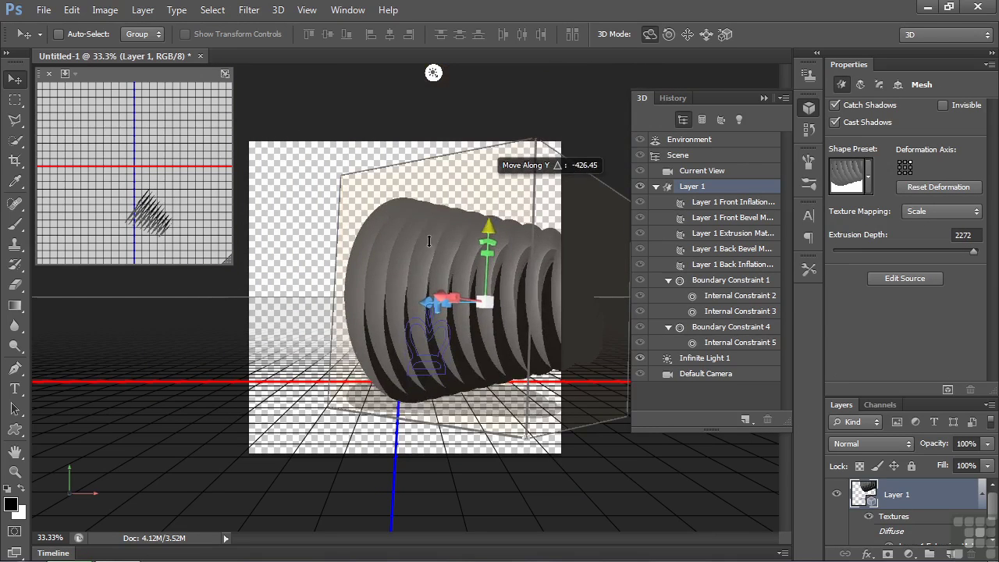
Rotate the coiled crown mesh side-on and around until its tapered end points the opposite way
drag(297, 266, 348, 266)
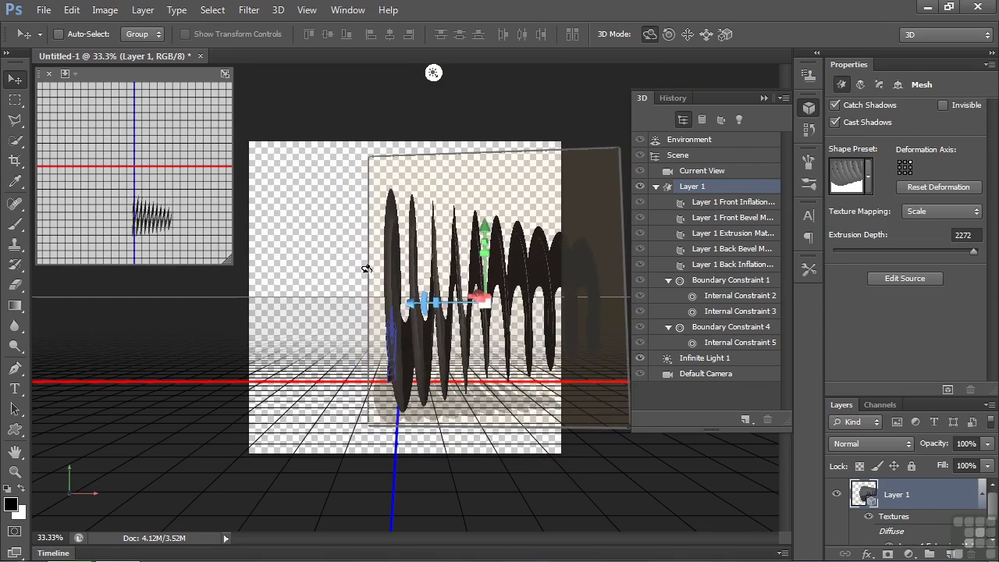
click(861, 85)
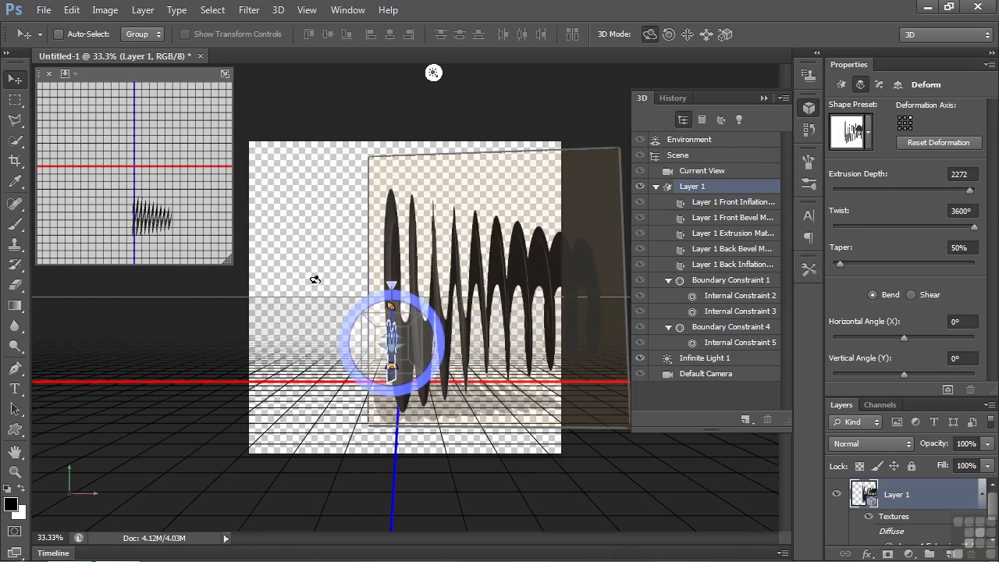
click(842, 85)
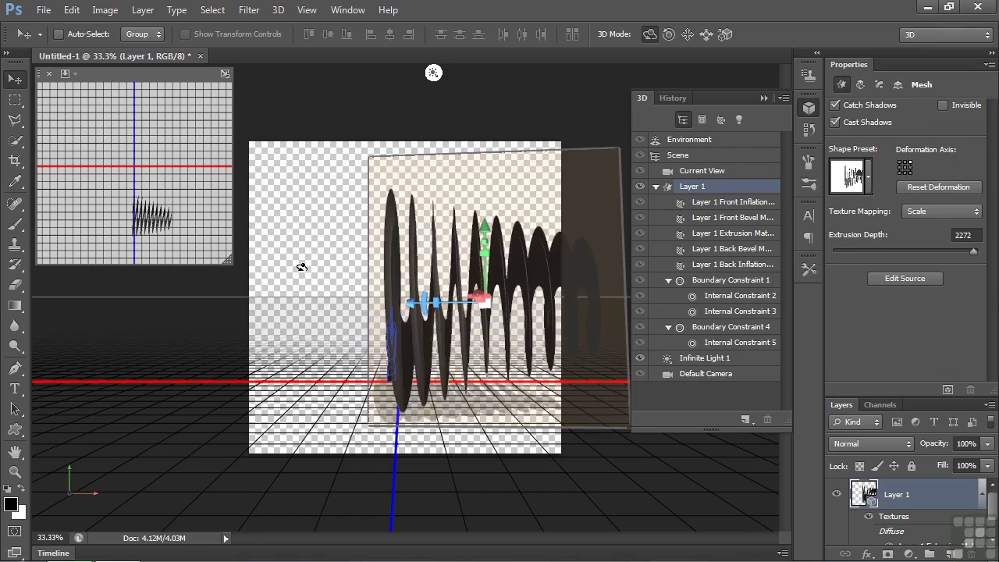
drag(349, 289, 564, 269)
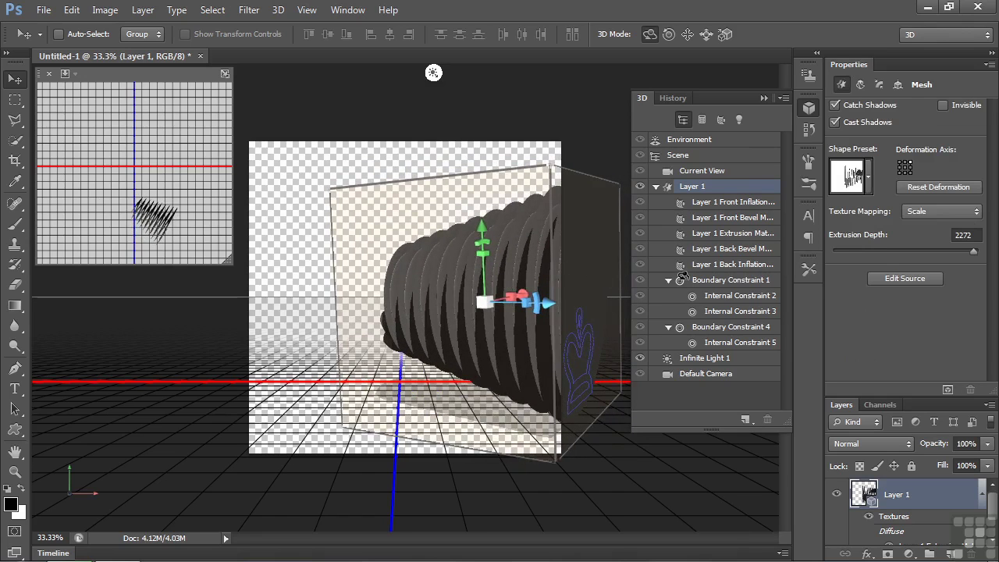
Reduce the taper of the coiled crown extrusion to 17%
click(860, 84)
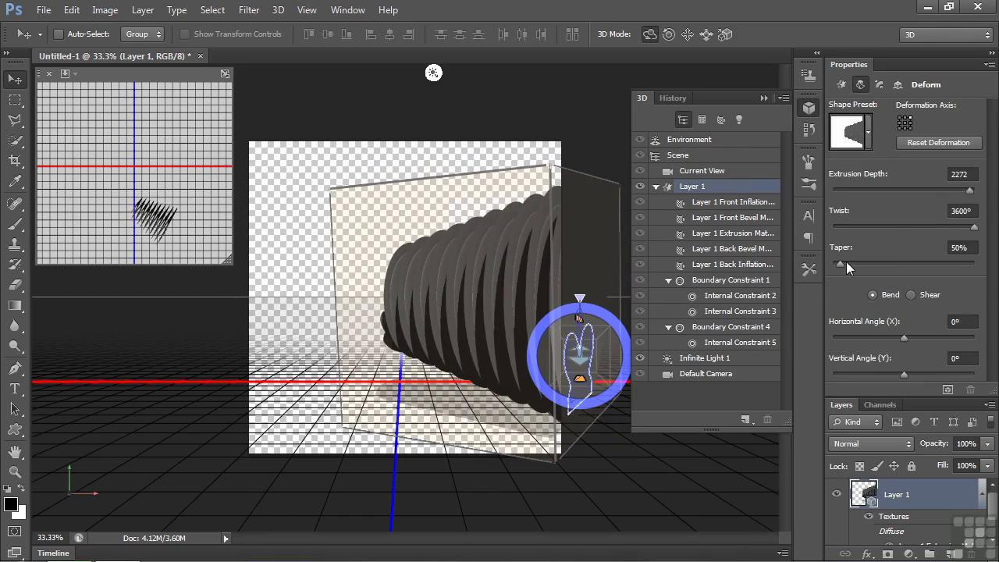
drag(841, 263, 833, 264)
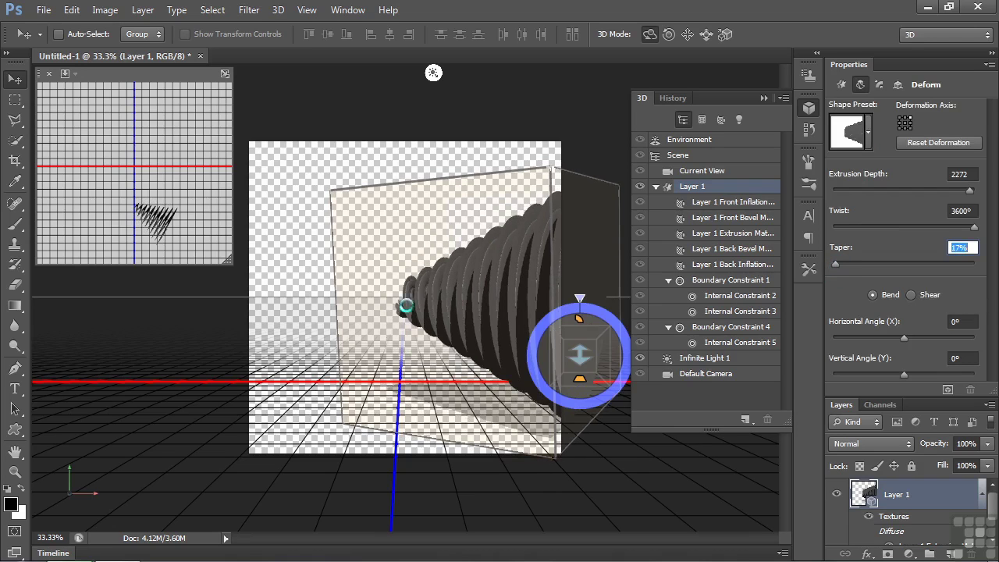
mouse_move(297, 282)
mouse_down()
mouse_move(368, 289)
mouse_move(295, 291)
mouse_move(302, 267)
mouse_move(299, 281)
mouse_up()
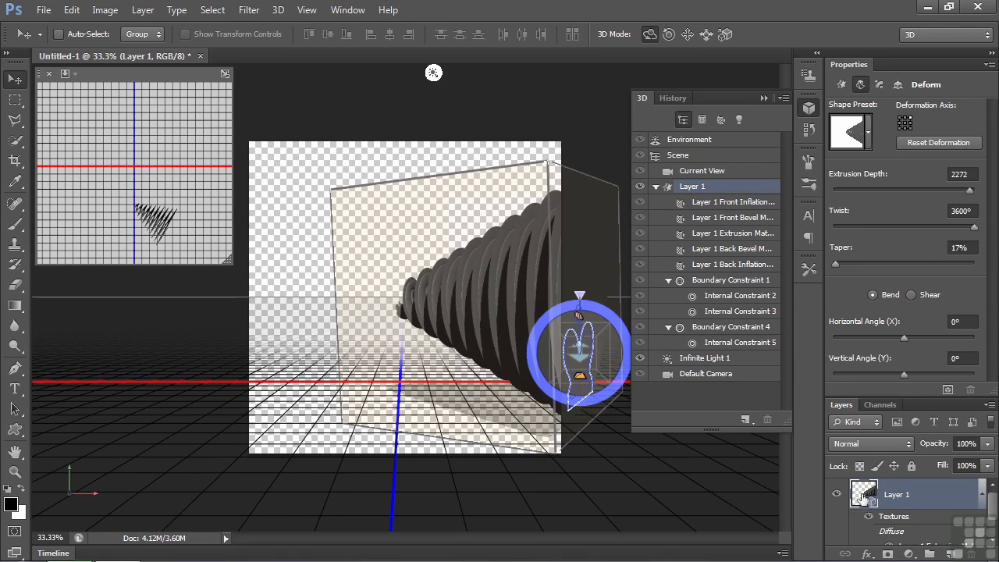
Hide the crown layer and draw a solid light bulb custom shape path on a new layer, filling most of the canvas
click(836, 493)
click(950, 554)
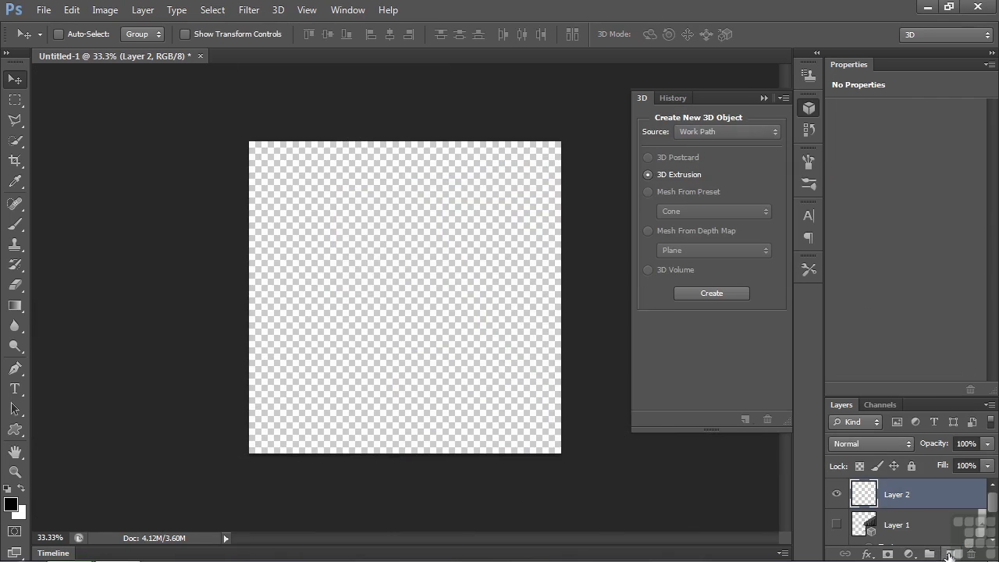
click(14, 429)
click(452, 36)
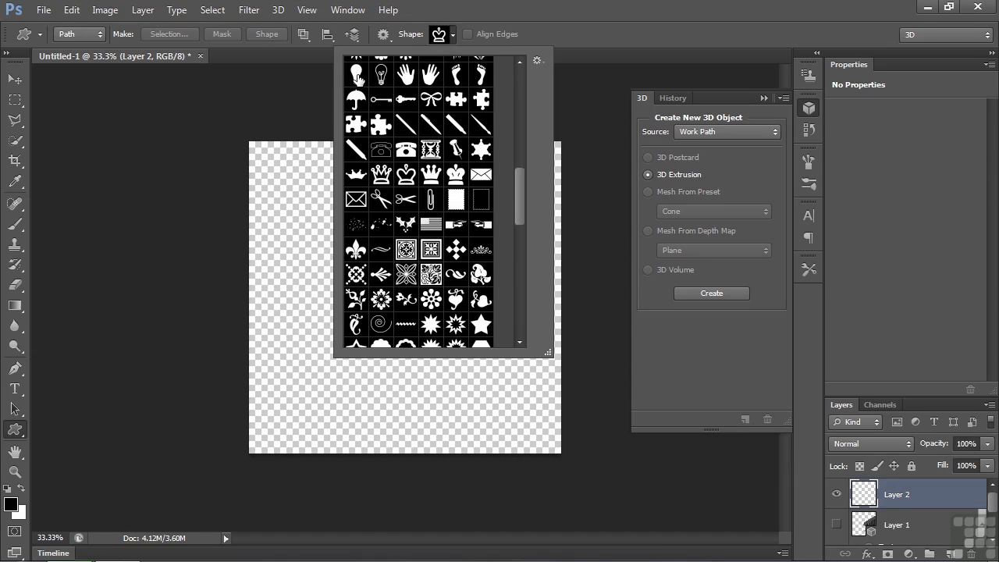
drag(520, 199, 521, 230)
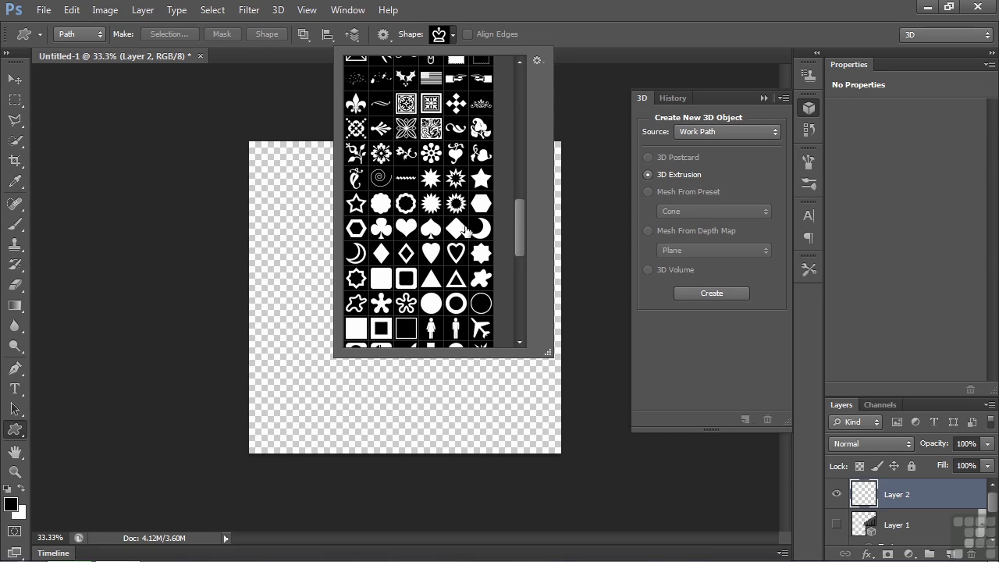
drag(520, 231, 515, 180)
click(356, 164)
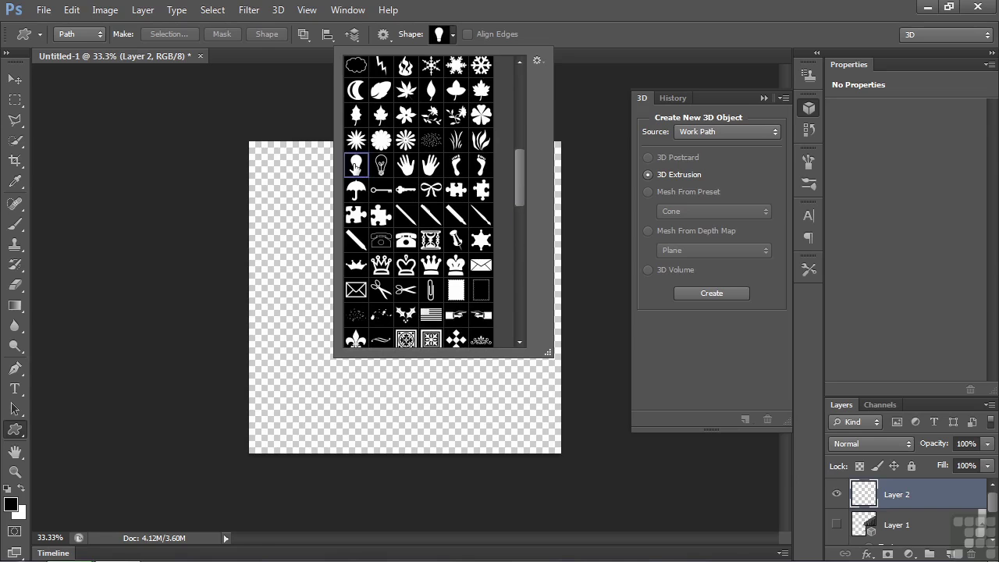
click(453, 35)
drag(314, 167, 503, 422)
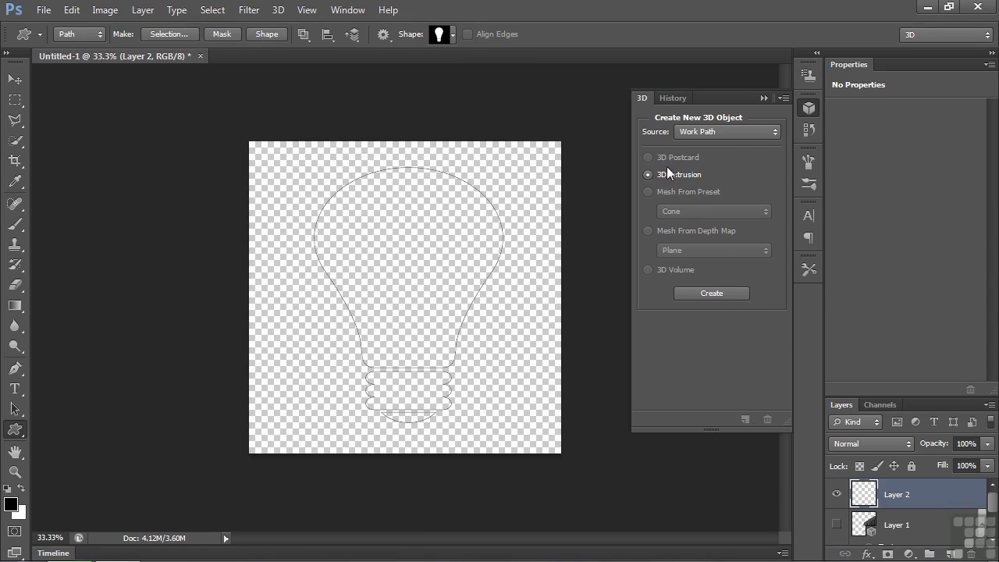
Create a 3D extrusion from the light bulb work path and apply the 360° horizontal bend shape preset
click(717, 292)
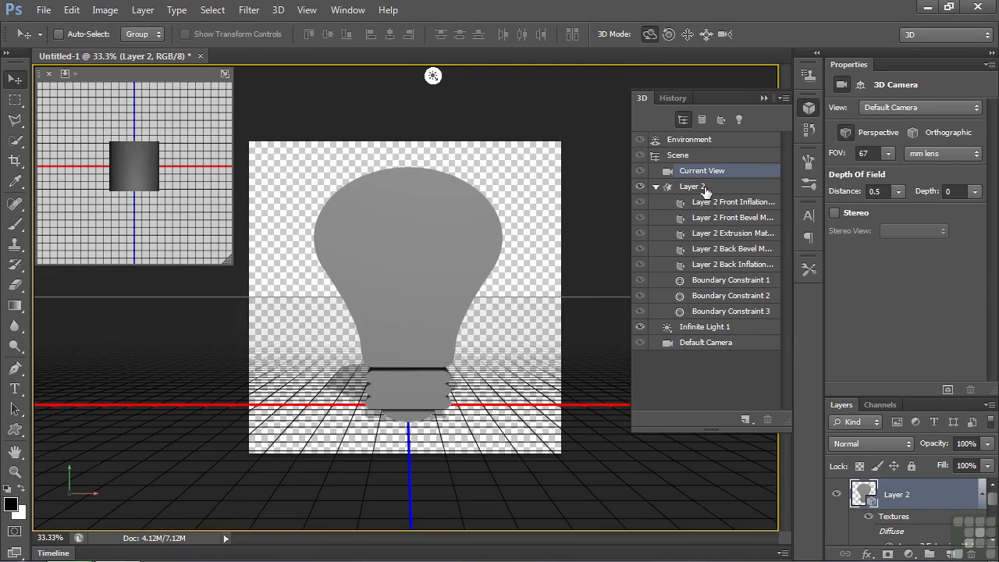
click(694, 190)
click(861, 85)
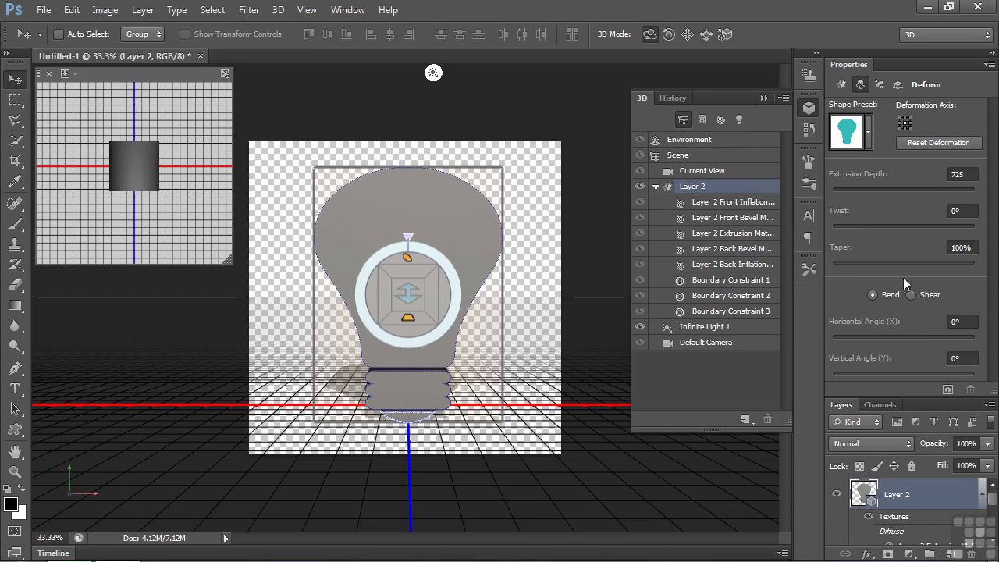
click(869, 134)
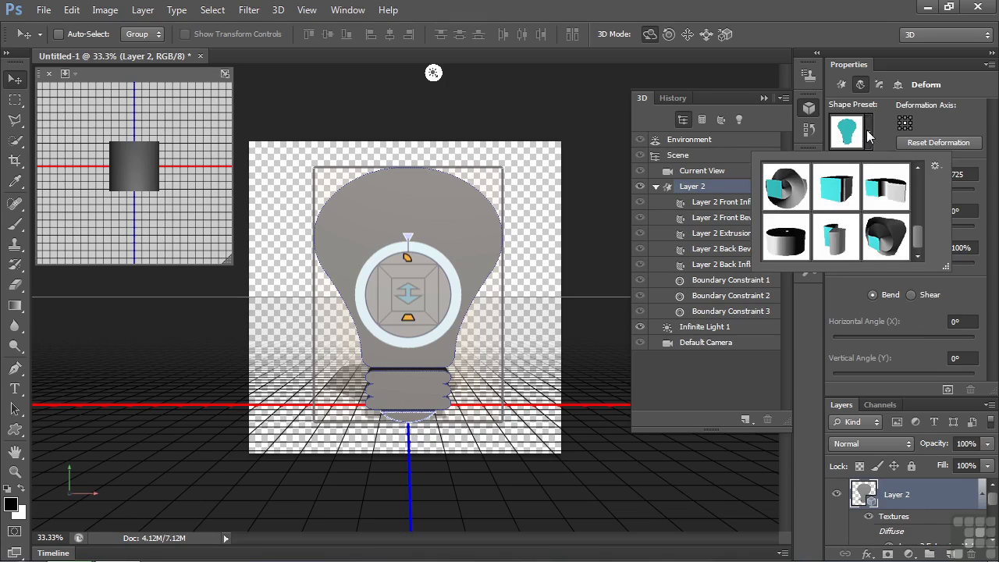
click(789, 242)
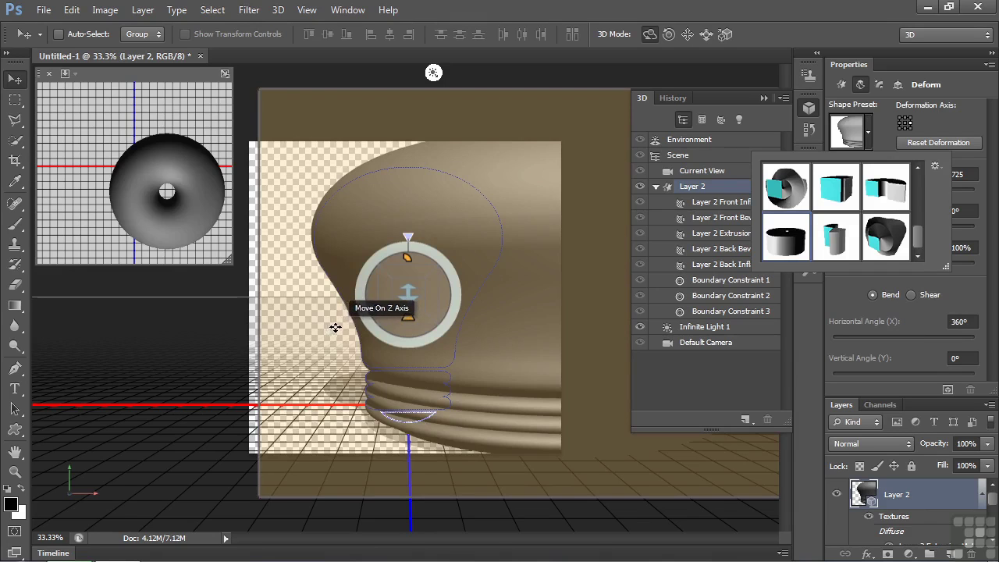
Adjust the bent bulb's extrusion depth to -2279 with the on-canvas control to form a round bulb, and rotate it slightly
drag(406, 290, 409, 515)
drag(408, 290, 411, 516)
drag(409, 286, 409, 464)
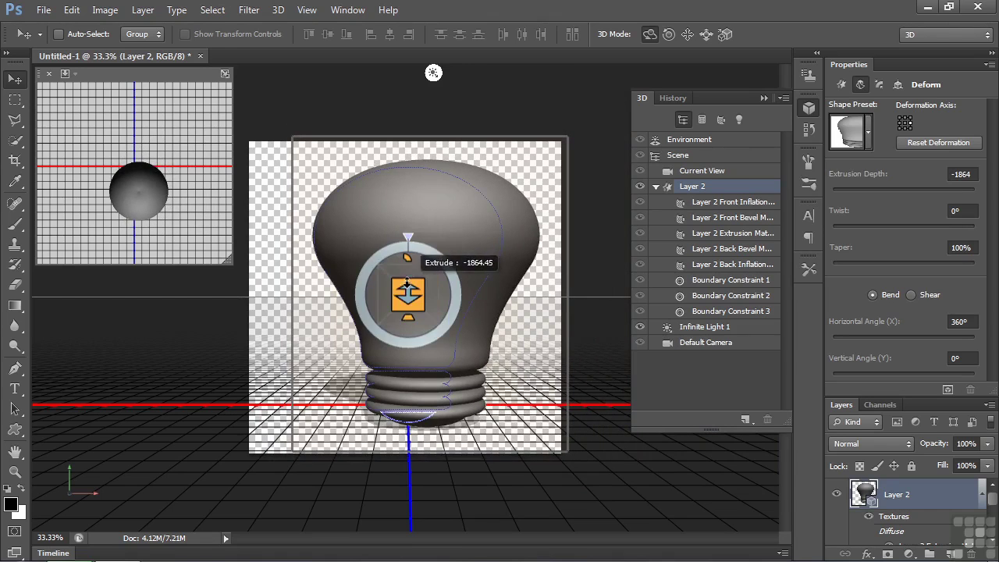
drag(408, 292, 409, 398)
drag(410, 408, 410, 406)
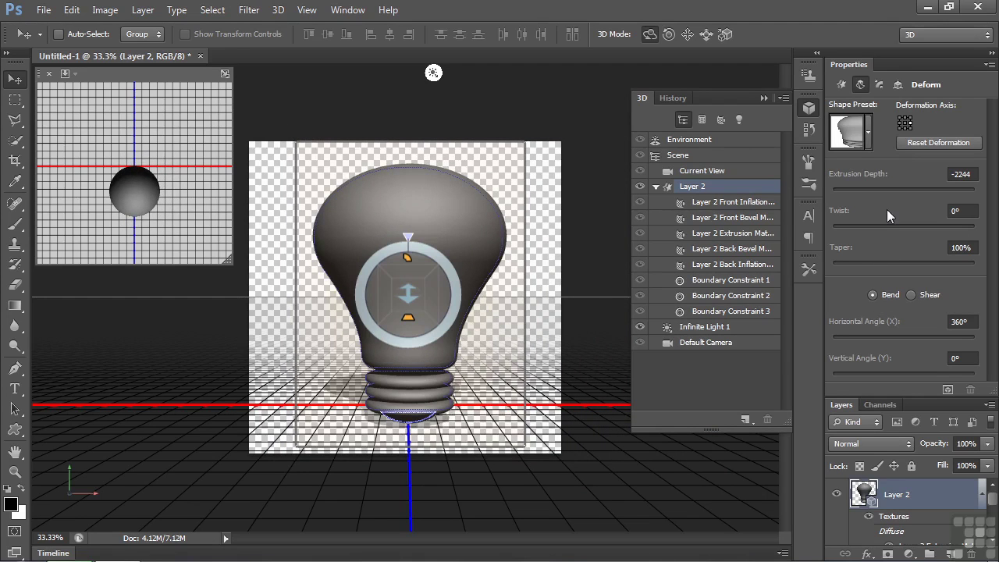
mouse_move(408, 295)
mouse_down()
mouse_move(404, 343)
mouse_move(406, 294)
mouse_move(422, 295)
mouse_up()
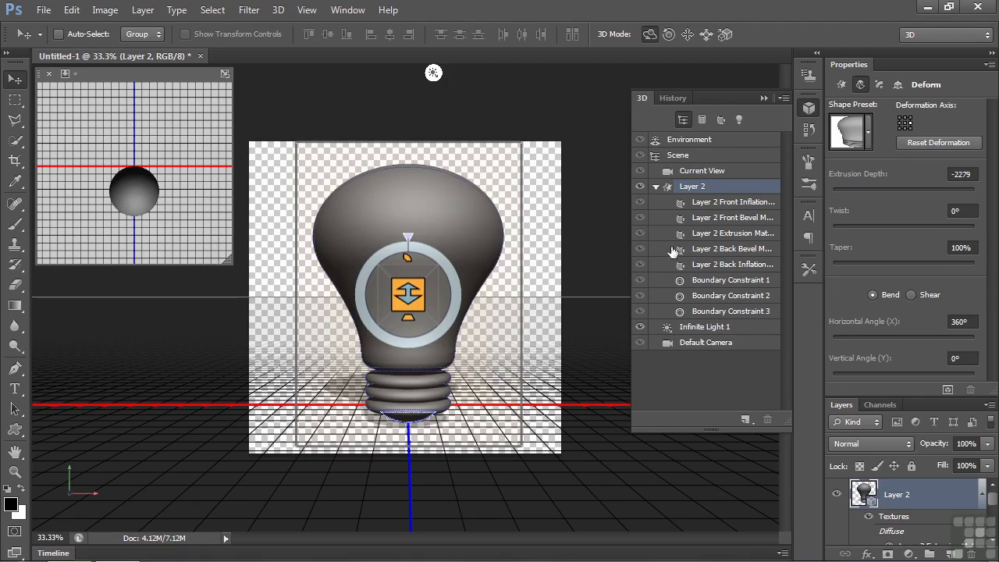
mouse_move(558, 241)
mouse_down()
mouse_move(544, 286)
mouse_move(562, 330)
mouse_move(625, 257)
mouse_move(712, 210)
mouse_move(499, 219)
mouse_move(537, 272)
mouse_move(567, 252)
mouse_up()
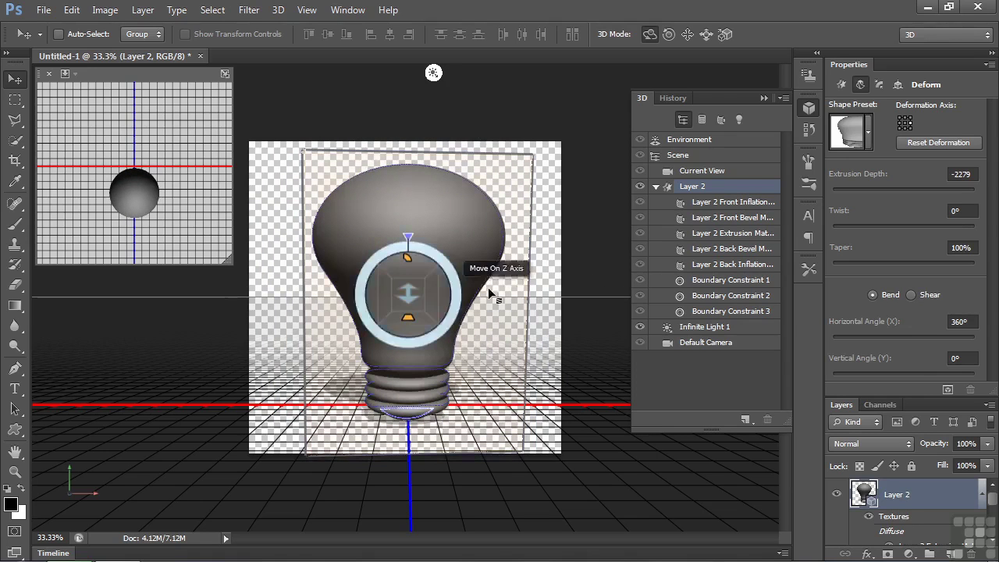